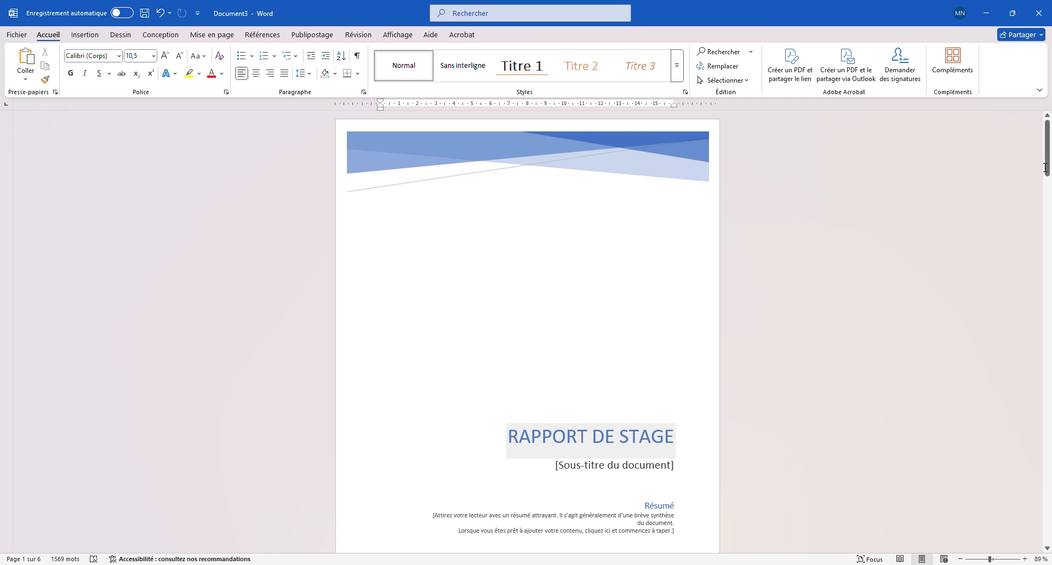
drag(1045, 168, 1047, 539)
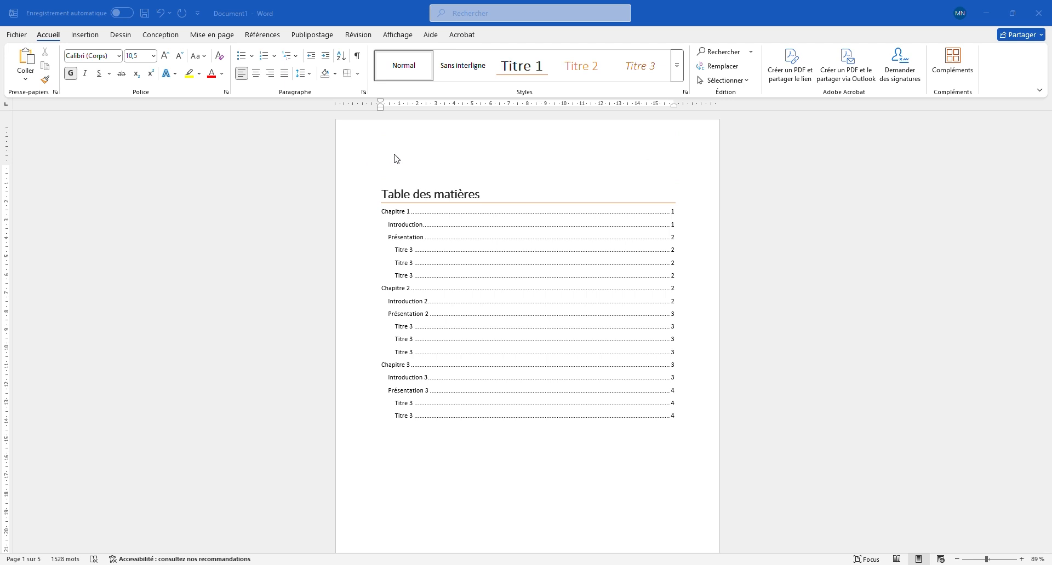
- Insert the built-in Facette cover page in front of the table of contents
click(399, 158)
click(398, 172)
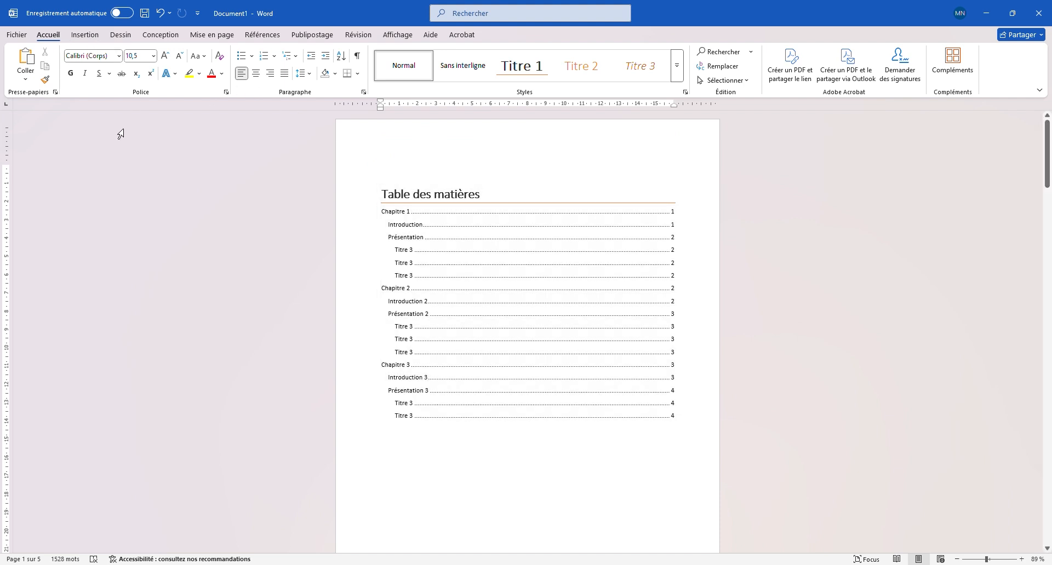
click(85, 37)
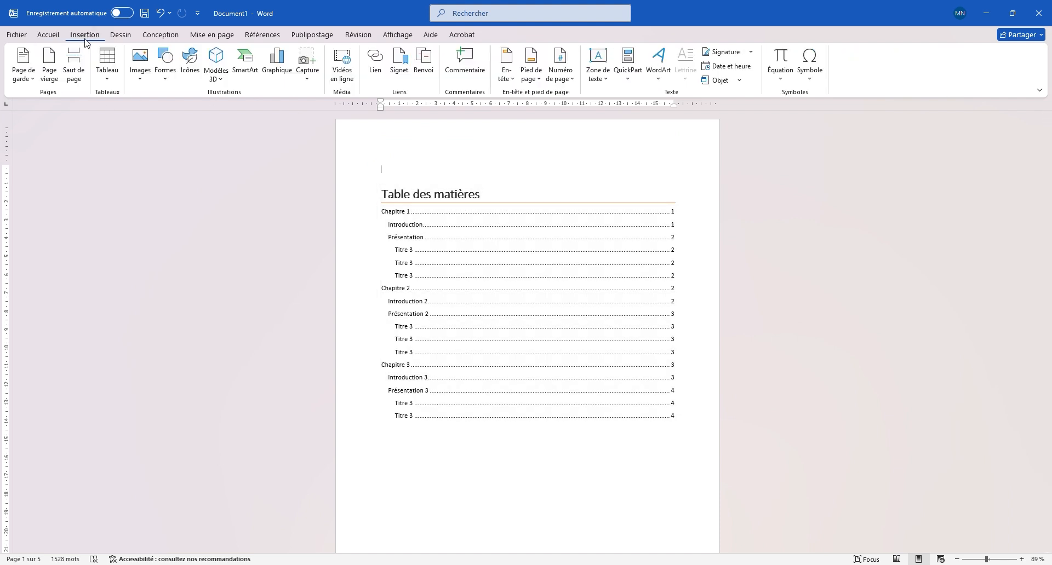
click(24, 76)
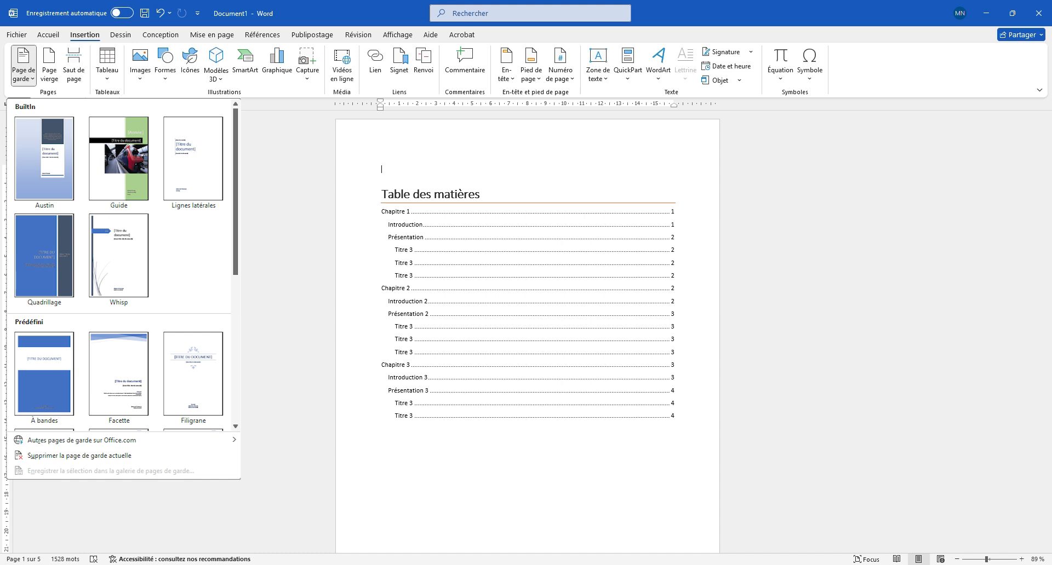
click(134, 368)
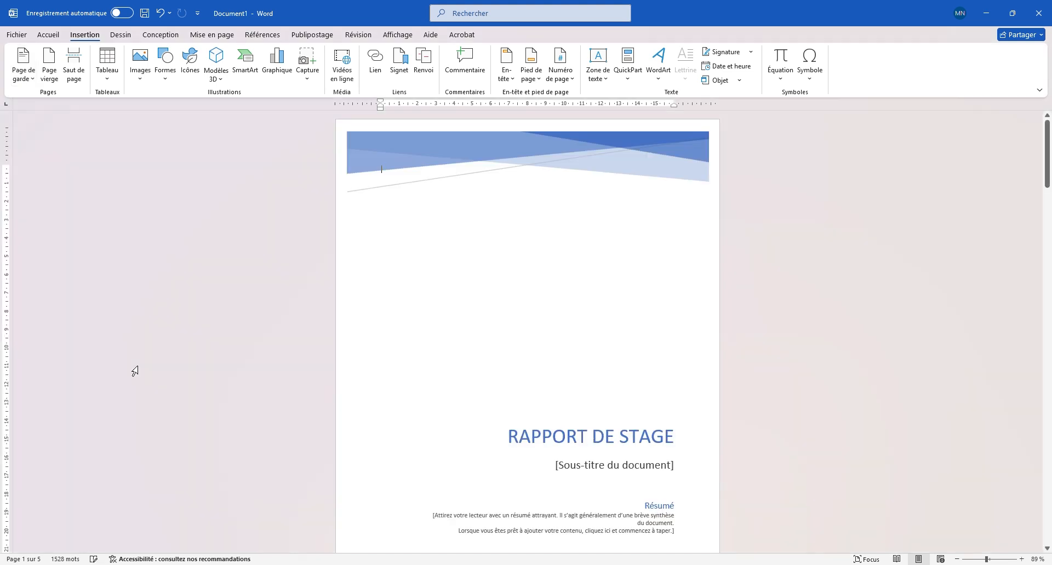
click(568, 438)
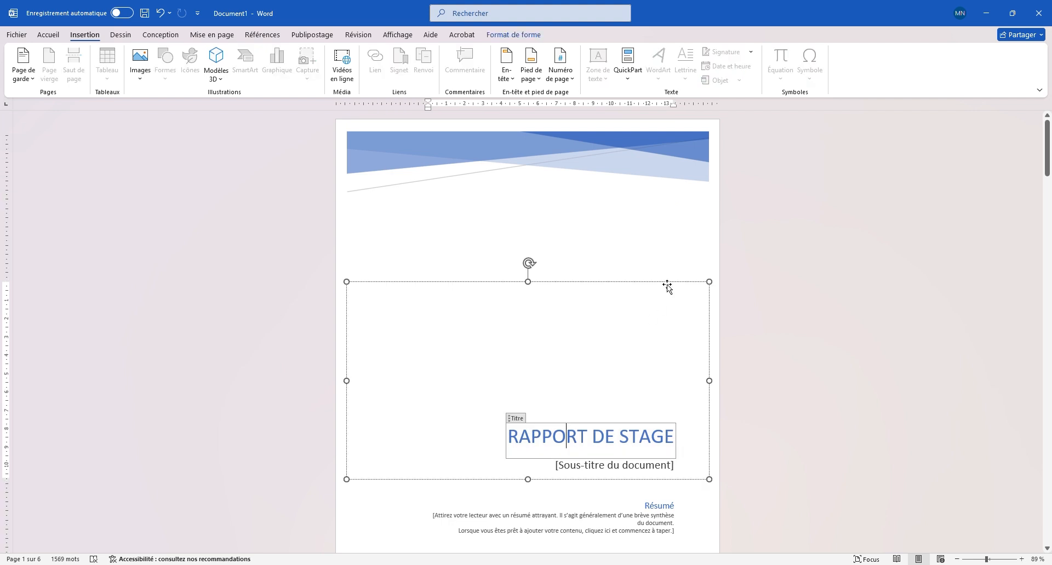
click(764, 208)
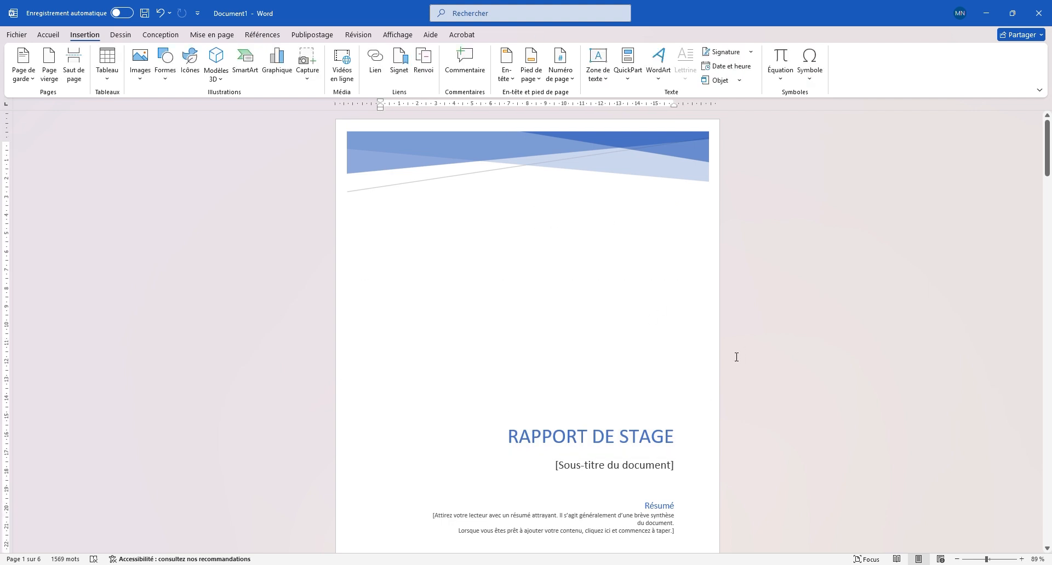
- Add a centred page number in the footer, working from the footer of the table of contents page
scroll(741, 357, down, 10)
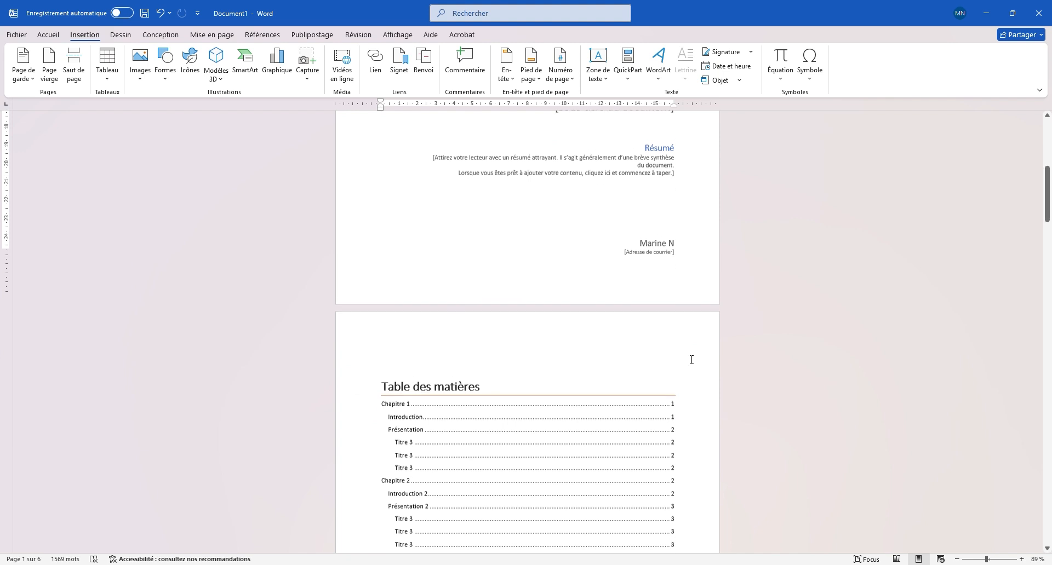
scroll(691, 360, down, 1)
scroll(578, 349, down, 10)
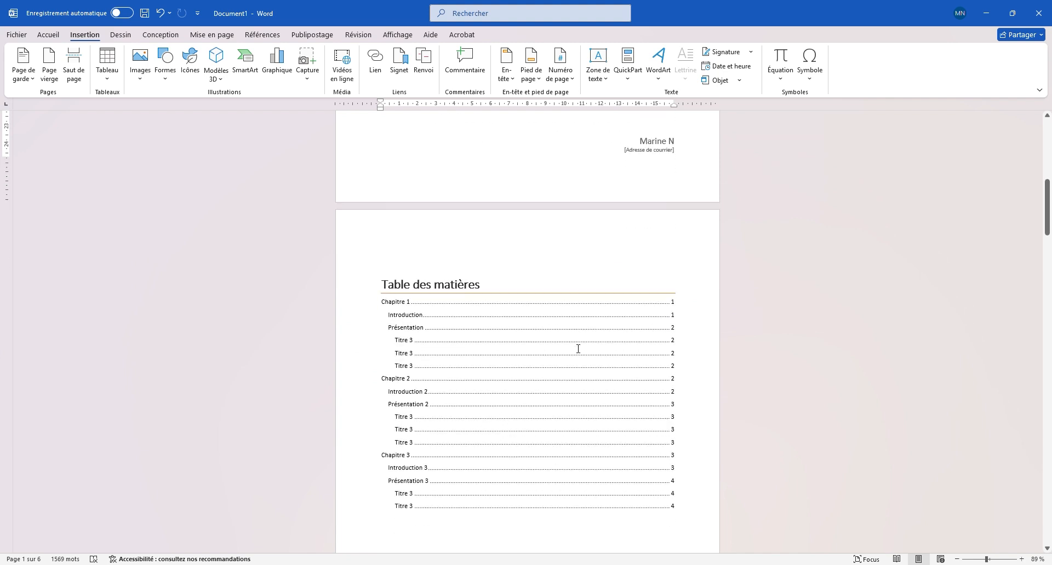
scroll(578, 349, down, 14)
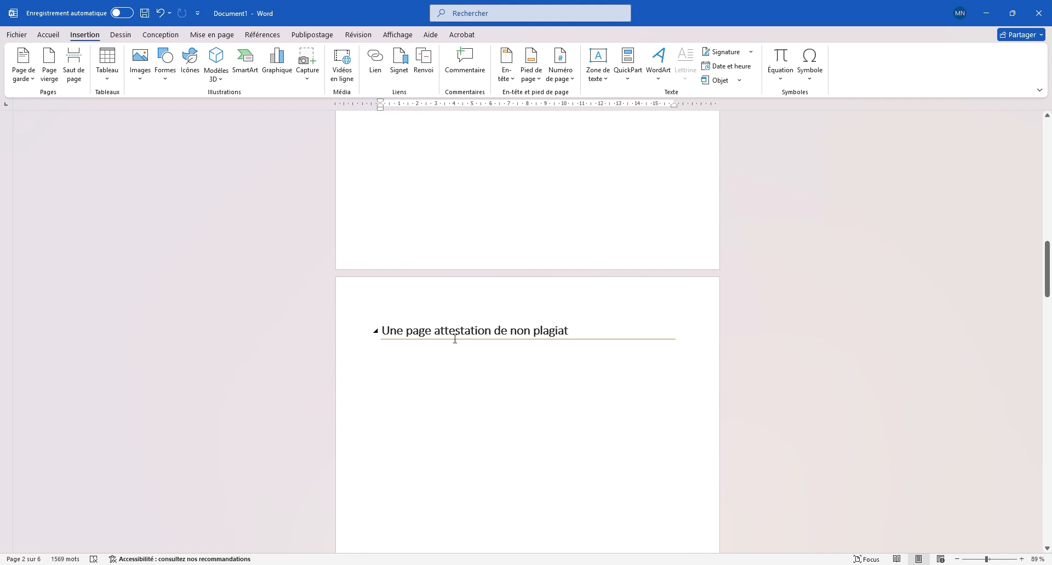
scroll(530, 363, down, 20)
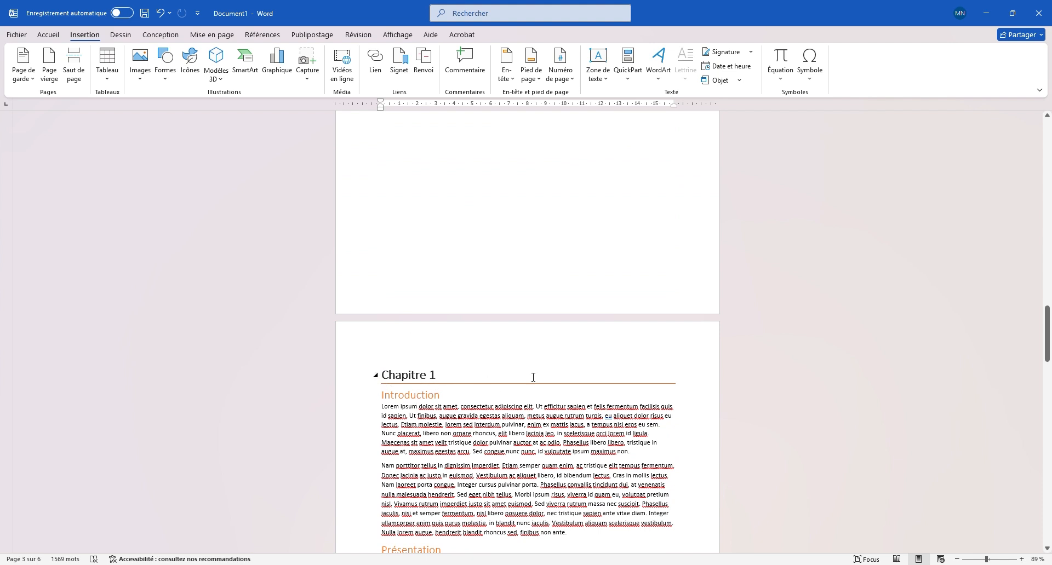
scroll(530, 391, up, 10)
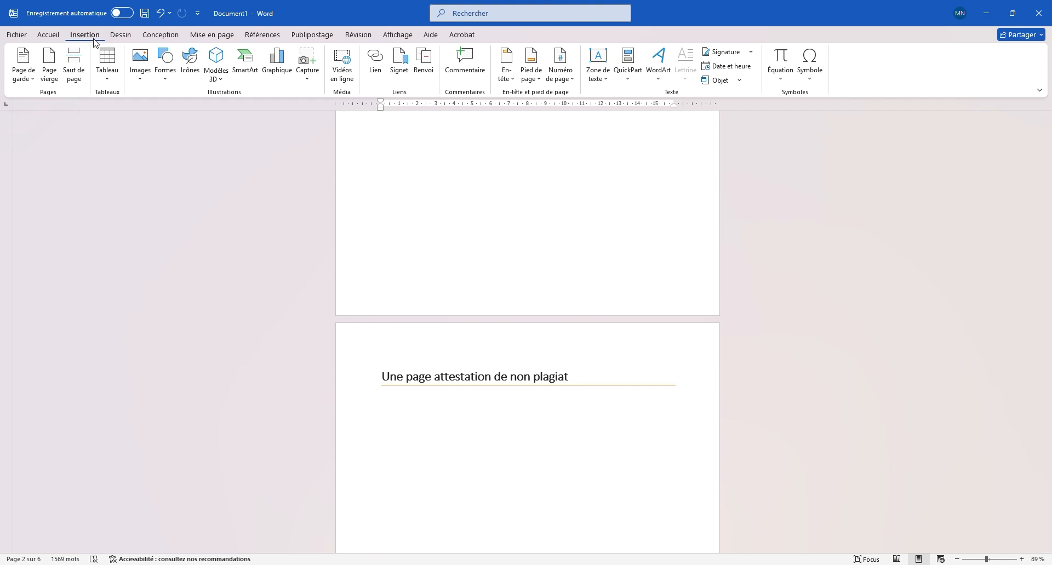
double_click(501, 290)
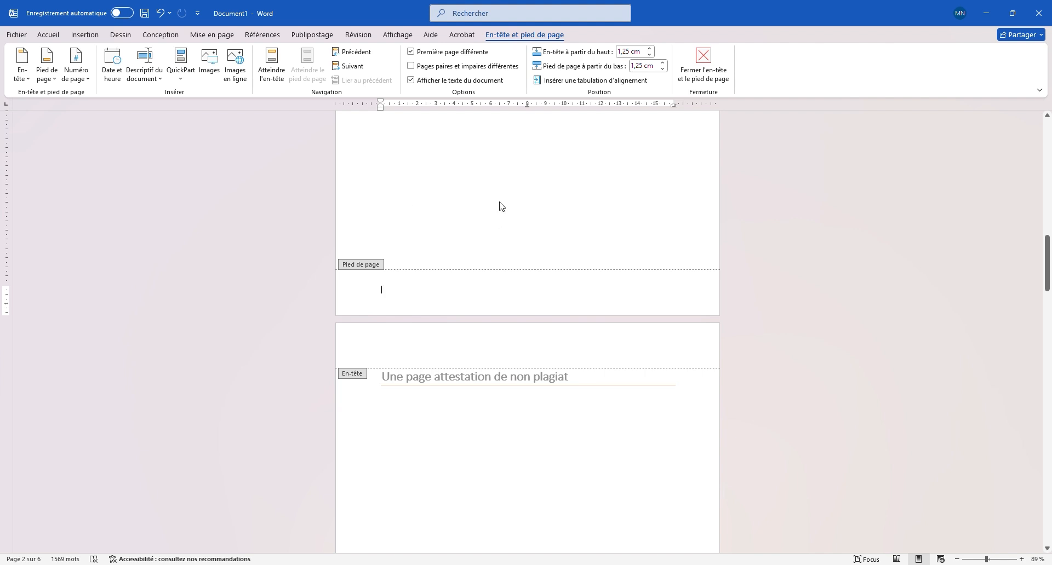
click(50, 82)
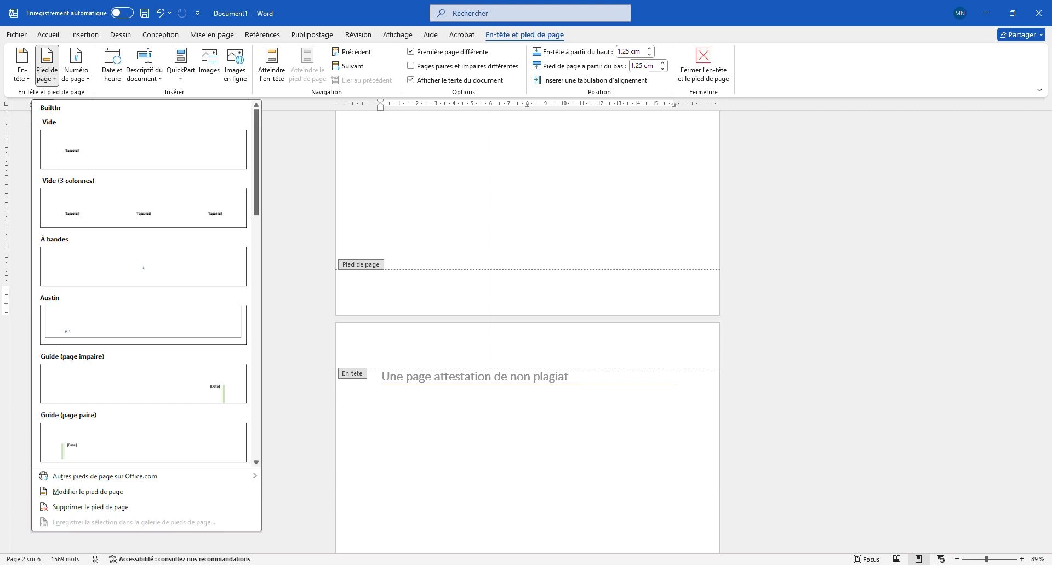
click(81, 74)
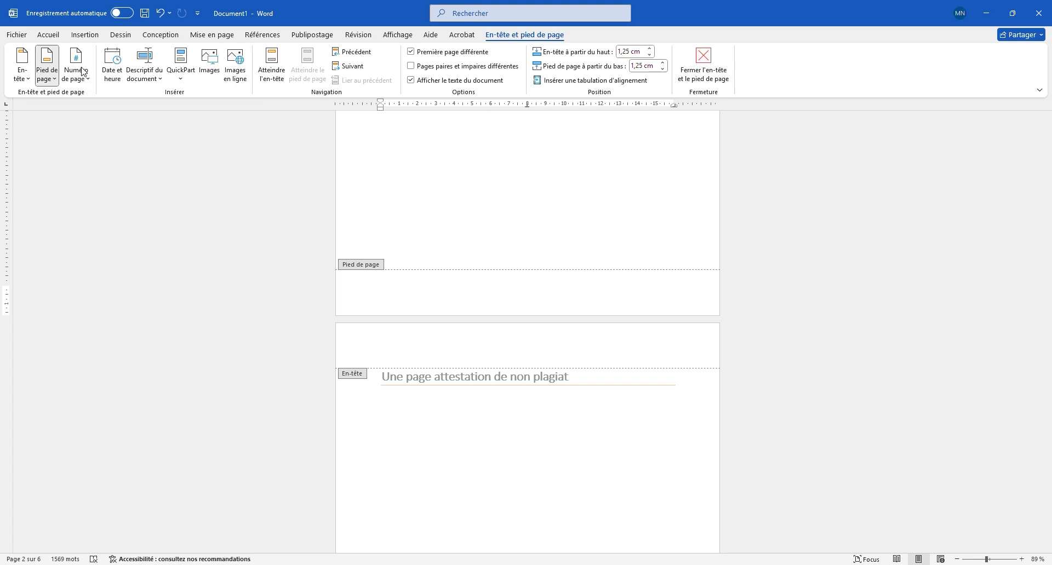
click(81, 68)
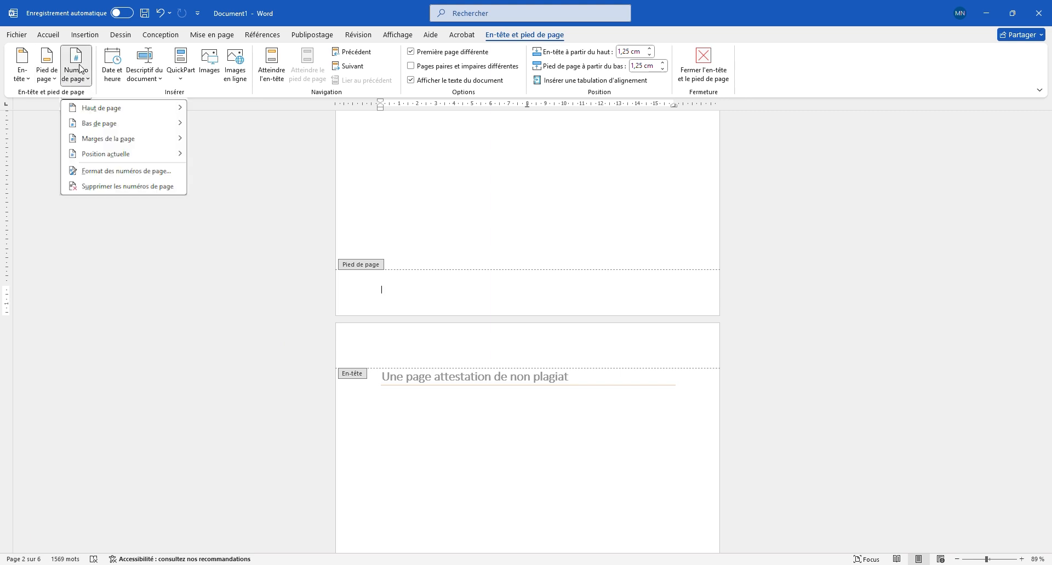
click(296, 218)
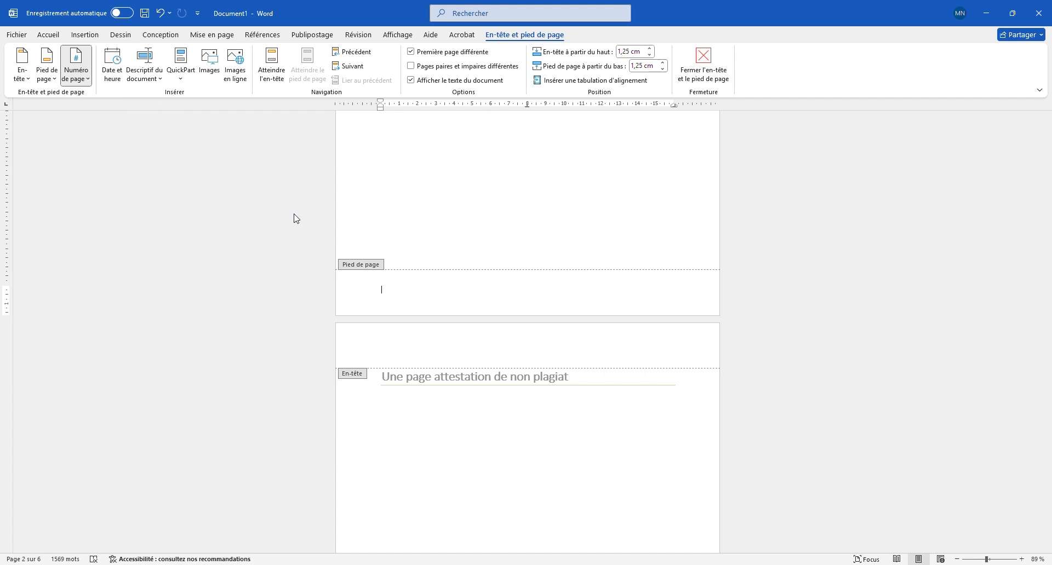
- Turn off the different first page option so the cover page also carries a footer number, and close footer editing
scroll(471, 294, up, 10)
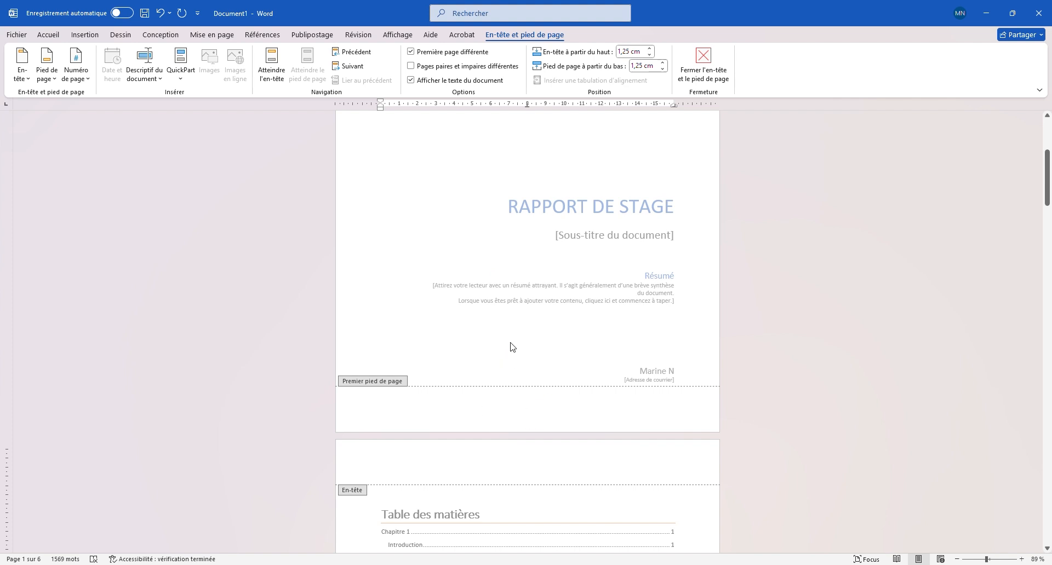
scroll(510, 339, down, 1)
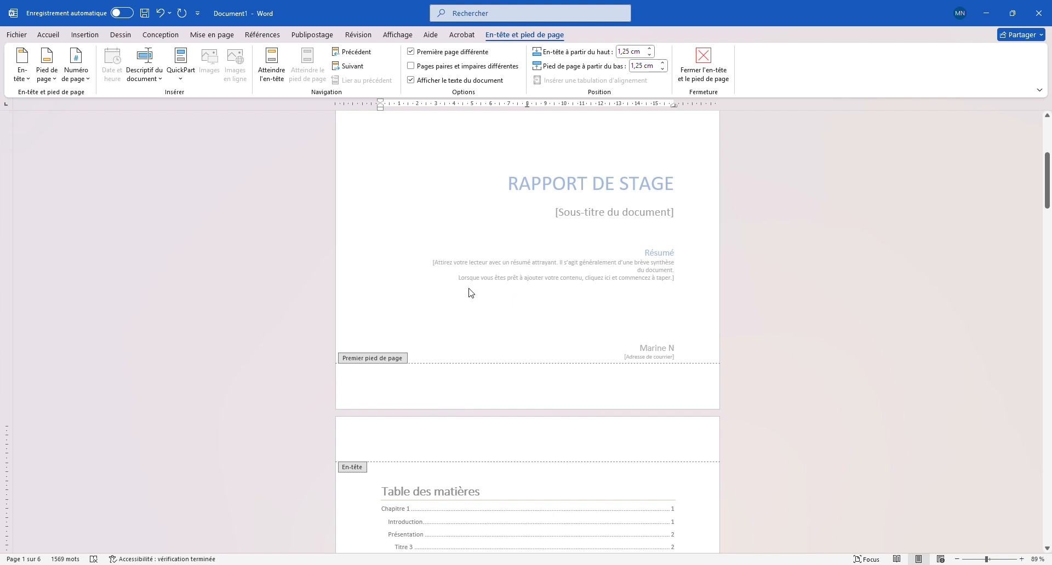
scroll(537, 357, down, 10)
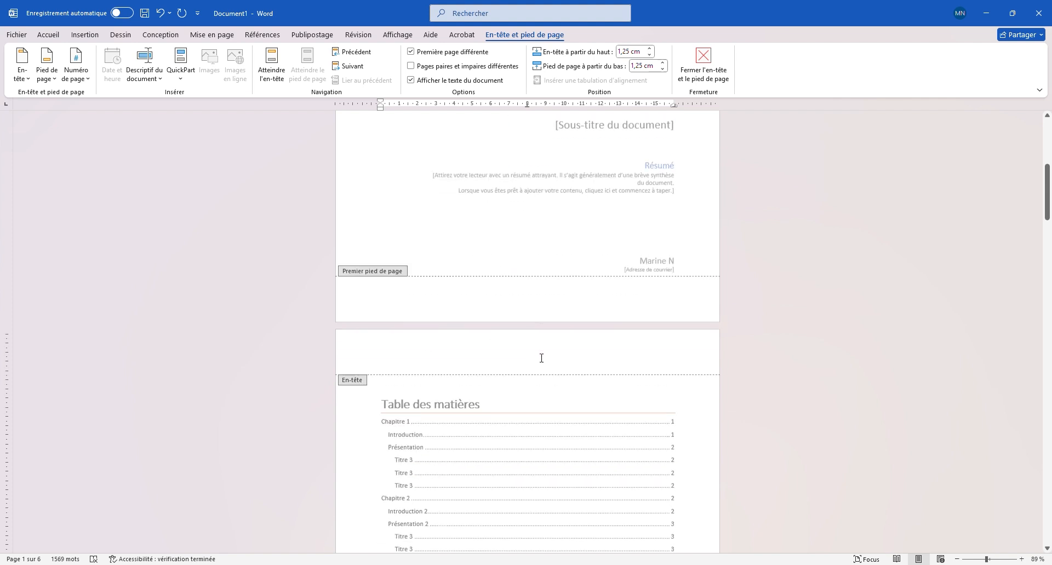
drag(1047, 236, 1047, 158)
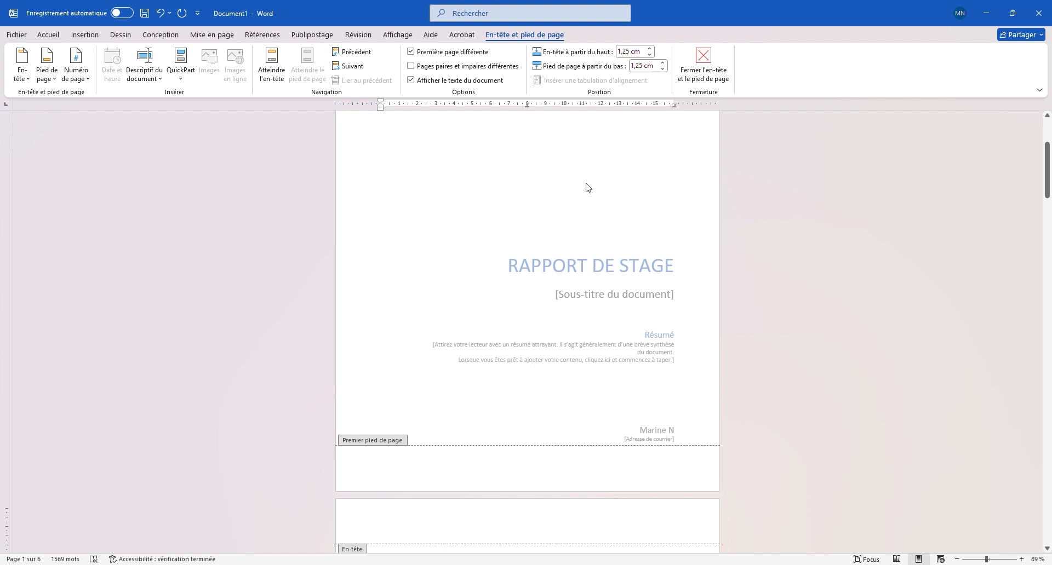
click(411, 52)
scroll(528, 509, down, 3)
scroll(561, 396, up, 9)
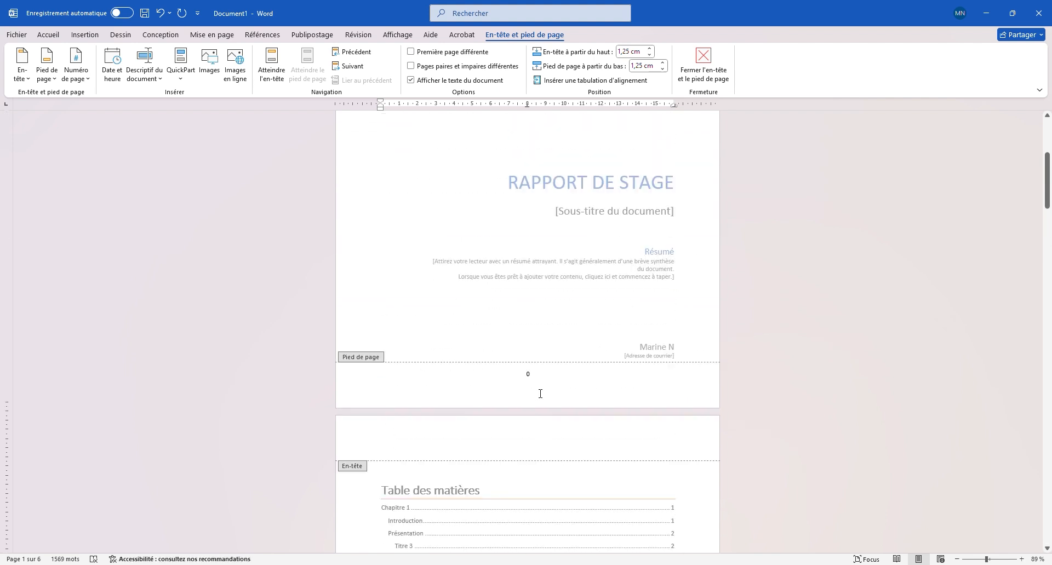
scroll(540, 394, down, 8)
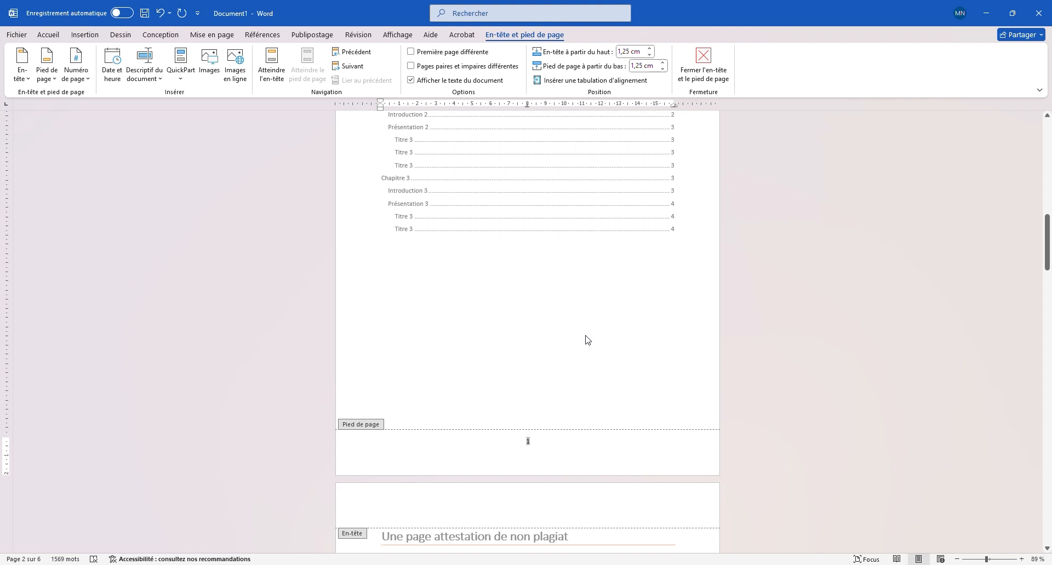
scroll(585, 339, down, 3)
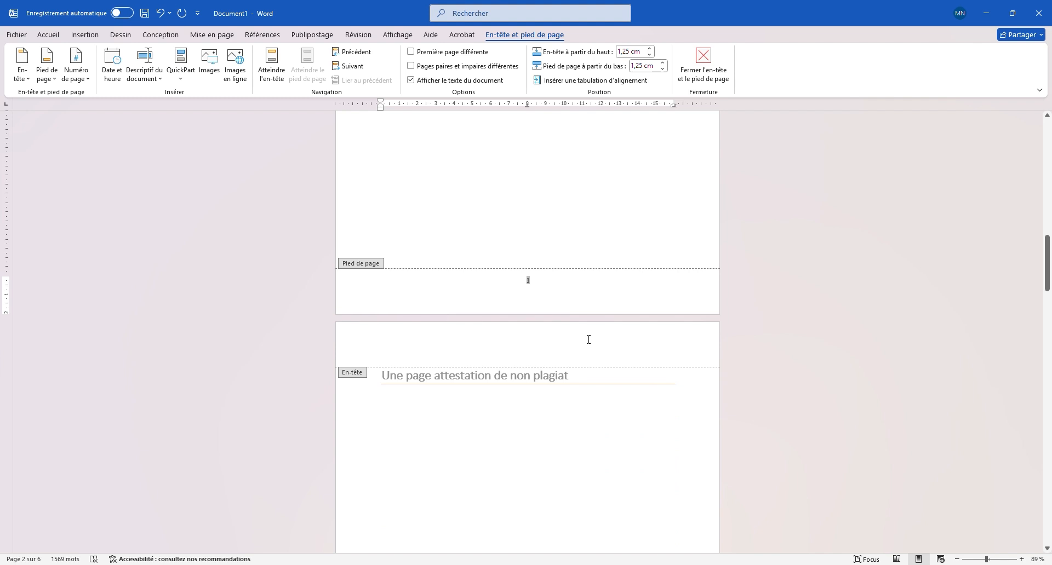
scroll(587, 339, up, 3)
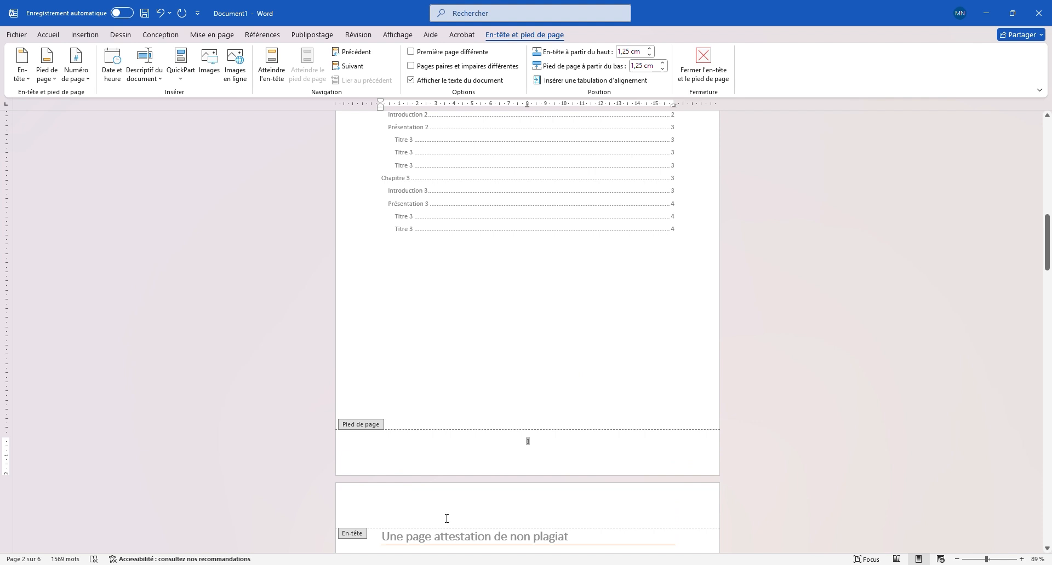
scroll(446, 519, down, 3)
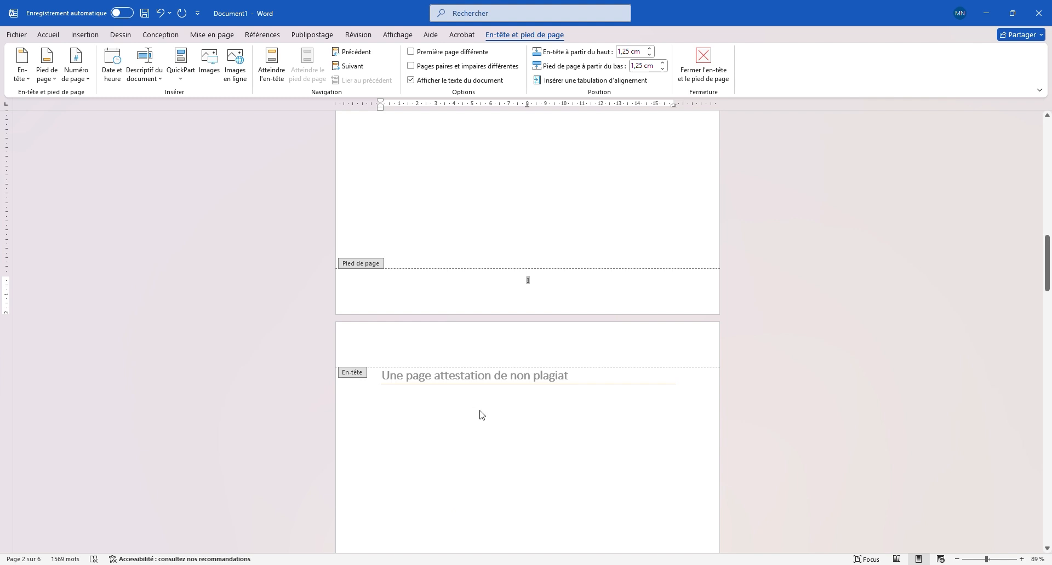
double_click(488, 422)
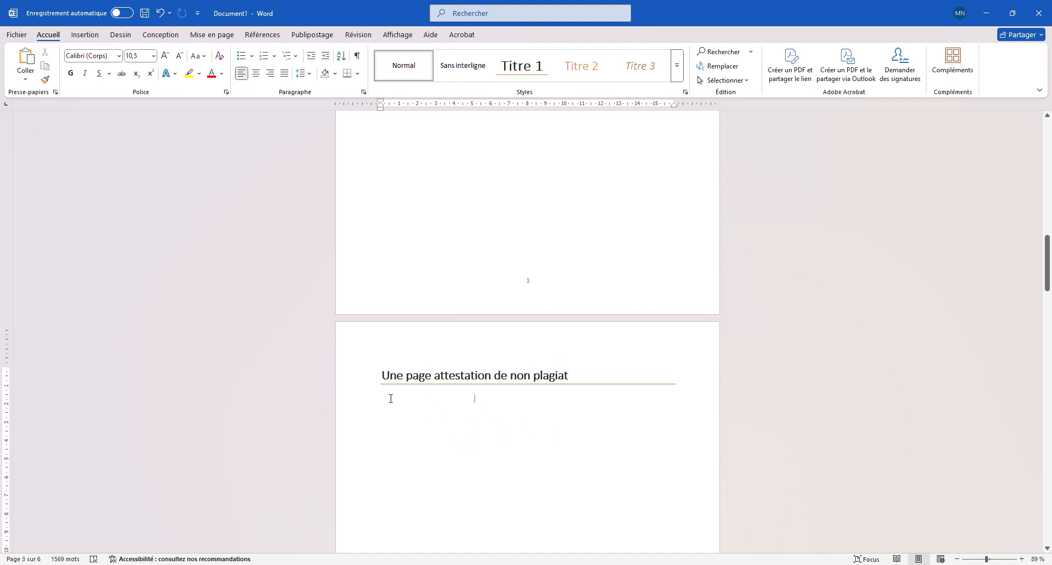
- Insert a next-page section break on the blank line below the "Une page attestation de non plagiat" heading
scroll(402, 433, down, 10)
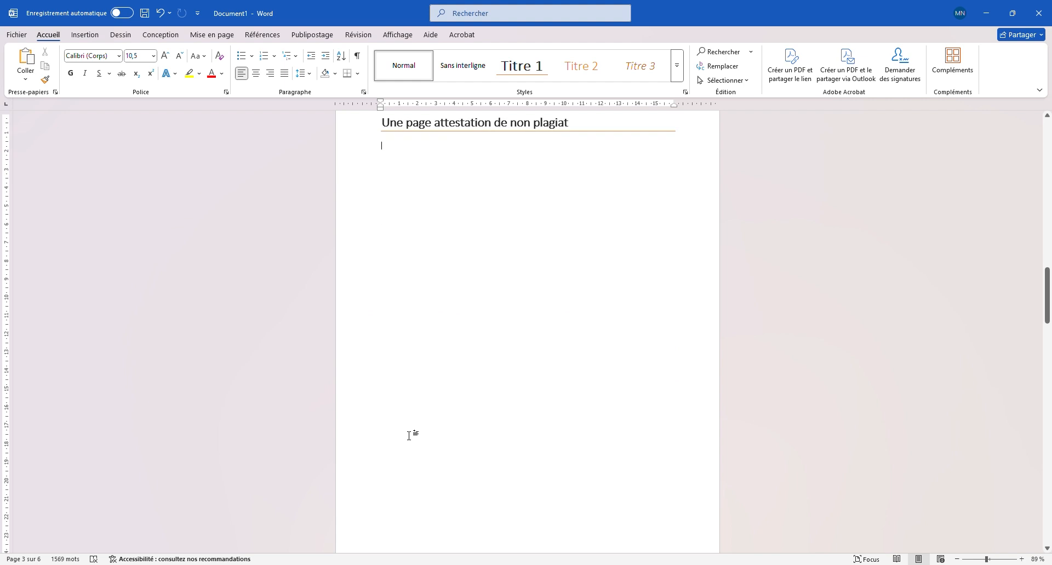
scroll(390, 450, down, 2)
scroll(399, 467, up, 8)
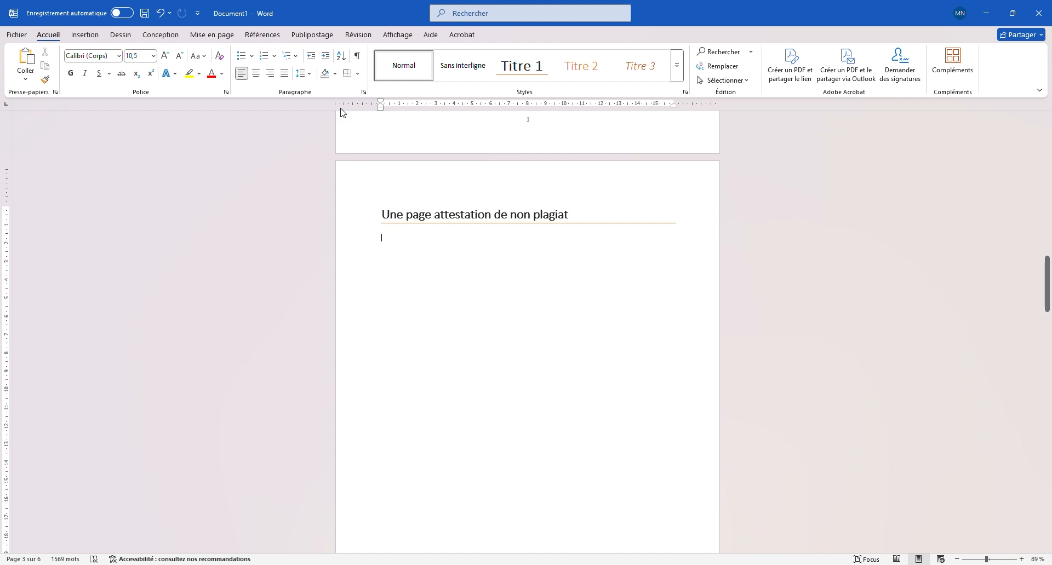
click(213, 35)
click(183, 54)
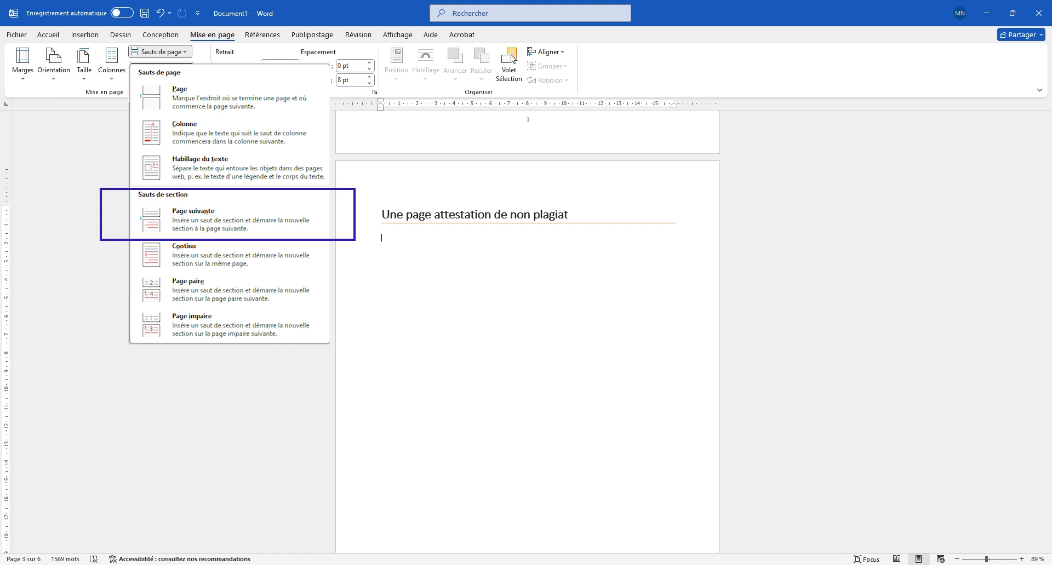
click(209, 214)
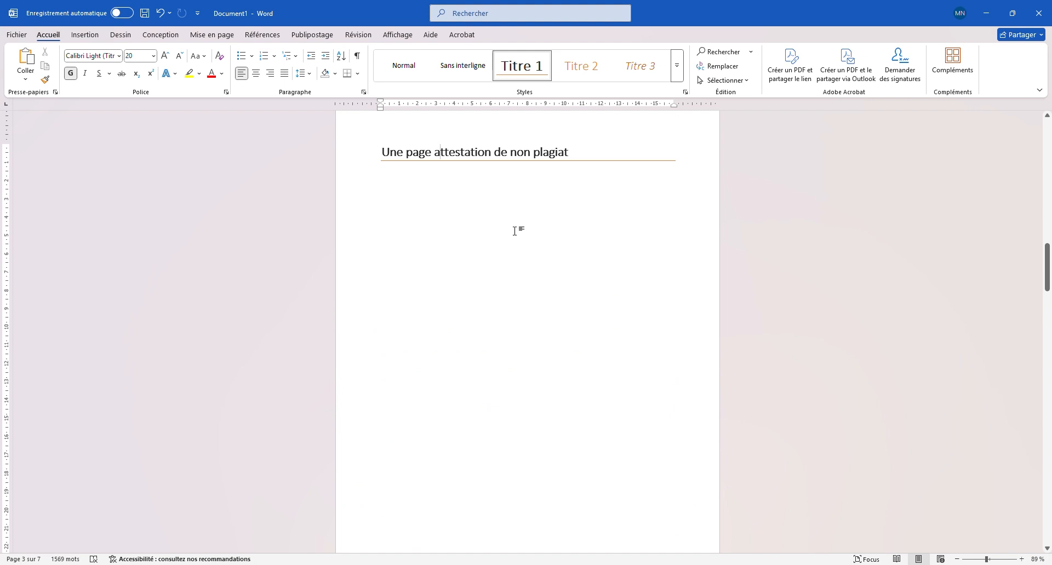
- Examine the page layout and footer numbers around the section break after the non-plagiarism page
scroll(515, 231, down, 10)
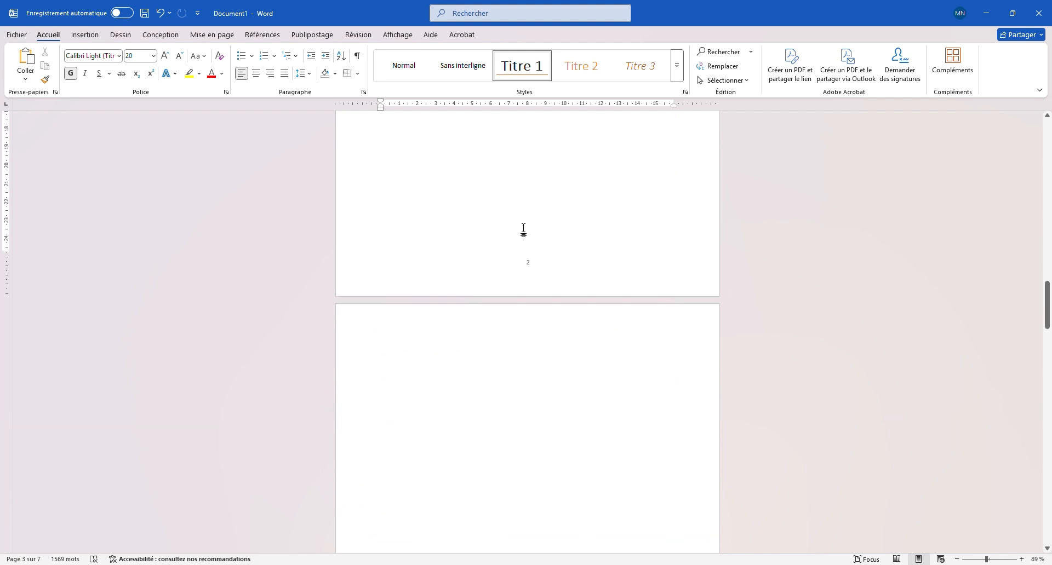
scroll(522, 235, down, 5)
scroll(520, 235, up, 2)
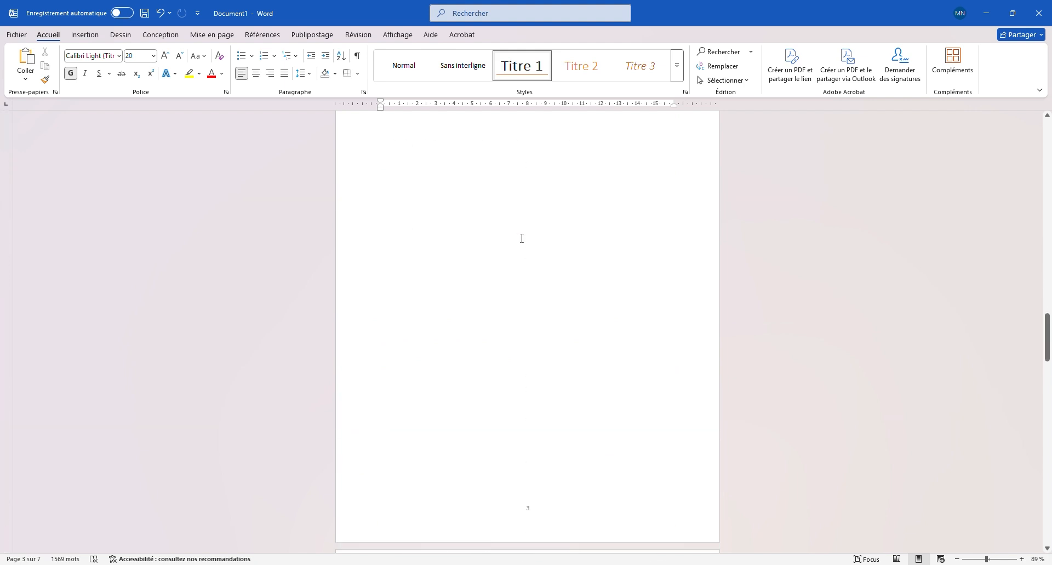
scroll(519, 236, down, 2)
scroll(521, 234, up, 12)
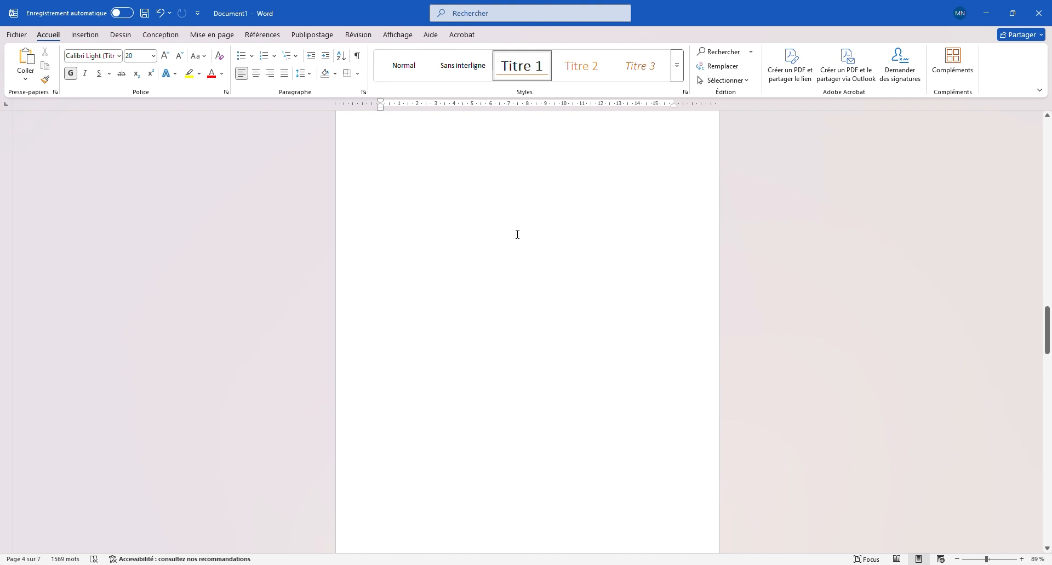
scroll(514, 234, down, 8)
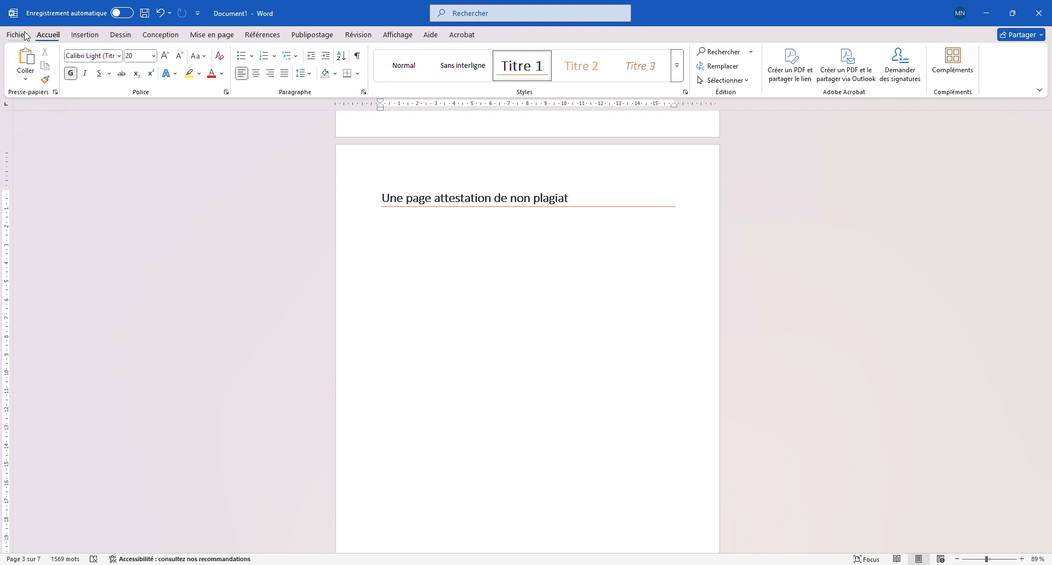
- Show the formatting marks and delete the leftover page break and empty paragraph above the "Chapitre 1" heading
click(356, 57)
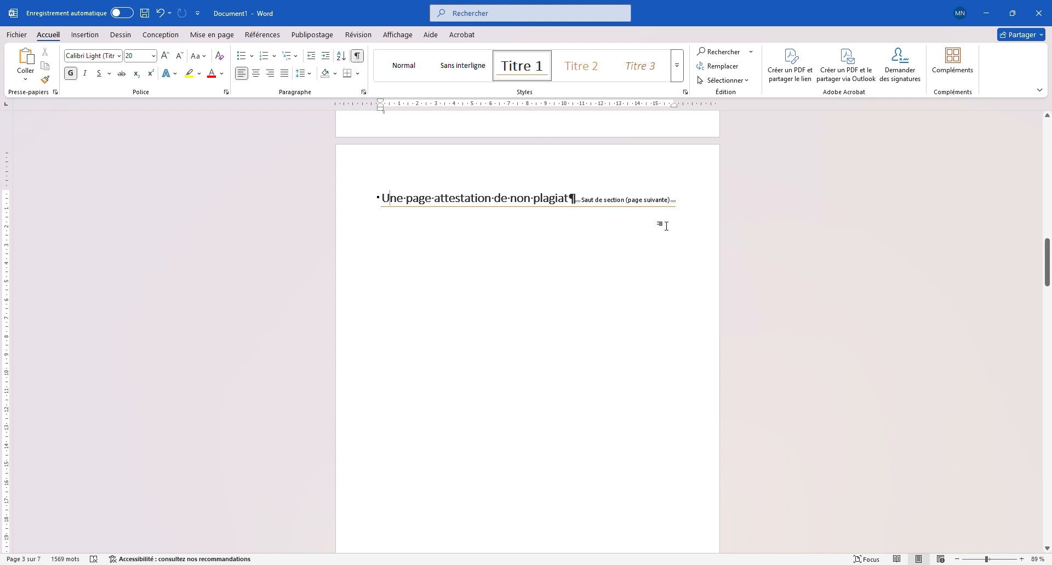
scroll(666, 225, down, 5)
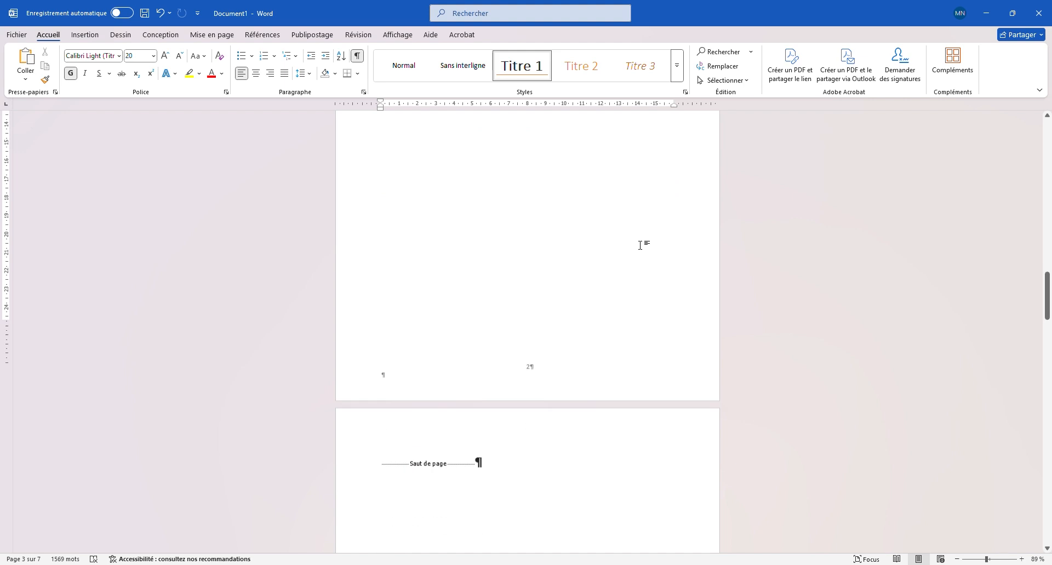
scroll(398, 389, down, 2)
click(382, 364)
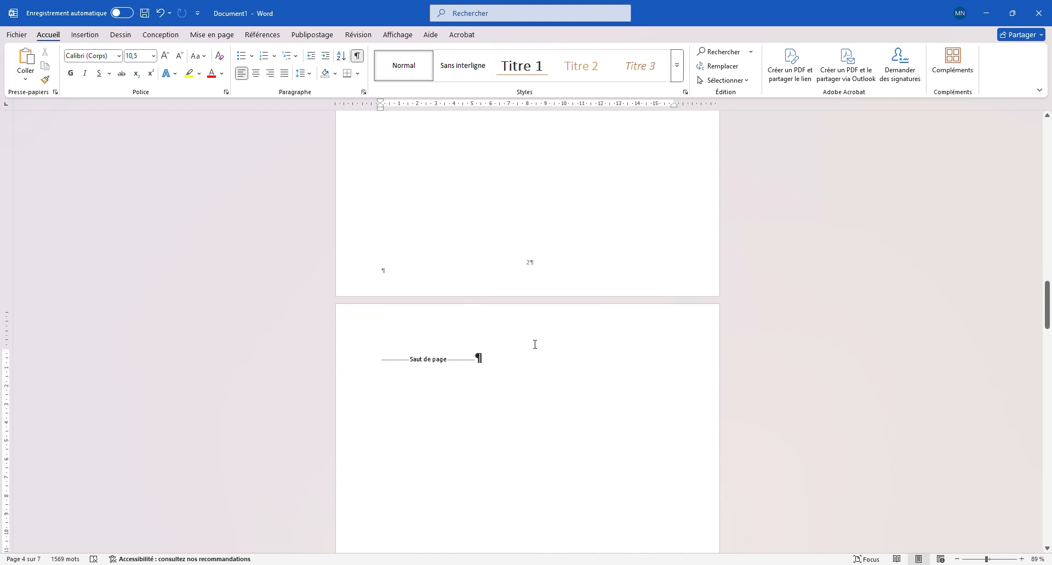
key(Delete)
key(Delete)
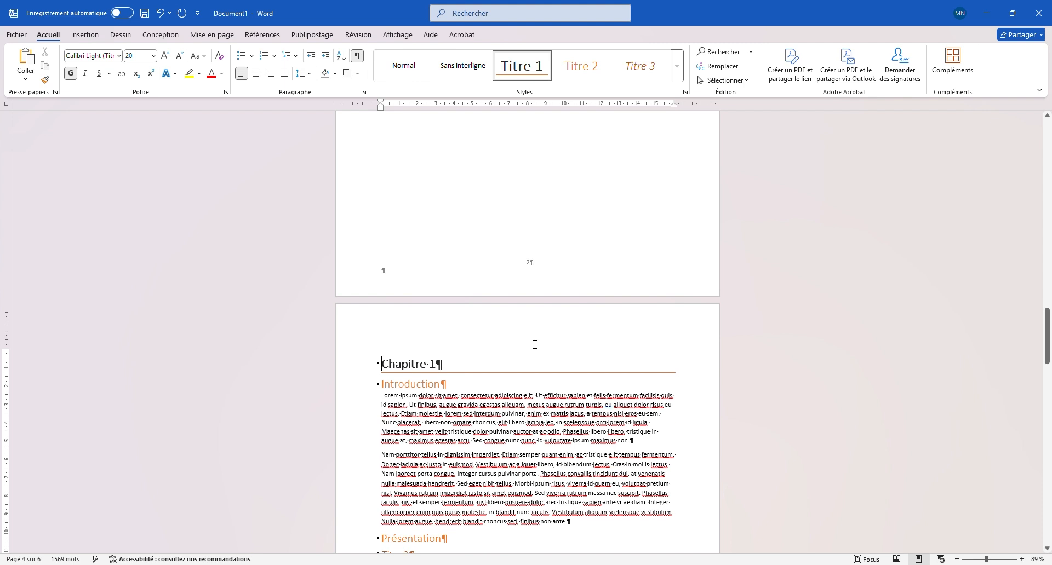
- Open the section 2 footer on the Chapitre 1 page for editing and unlink it from the previous section
scroll(535, 344, up, 6)
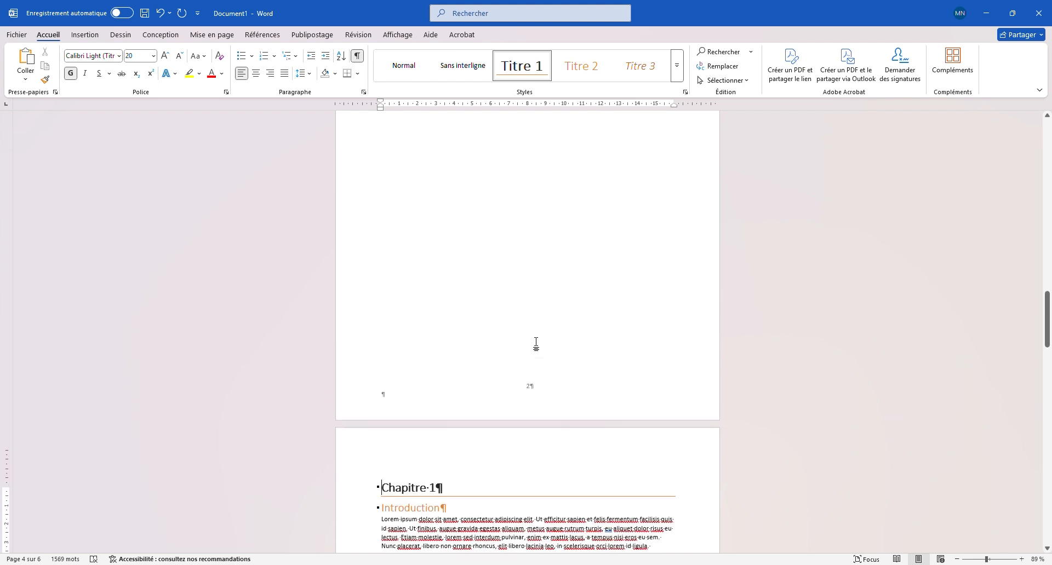
scroll(536, 344, up, 2)
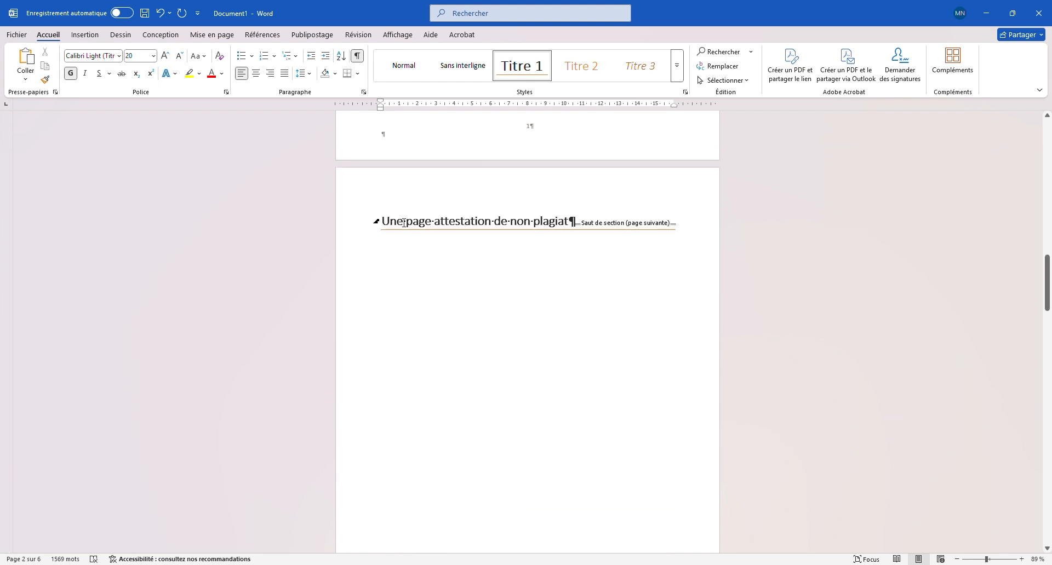
scroll(554, 263, down, 5)
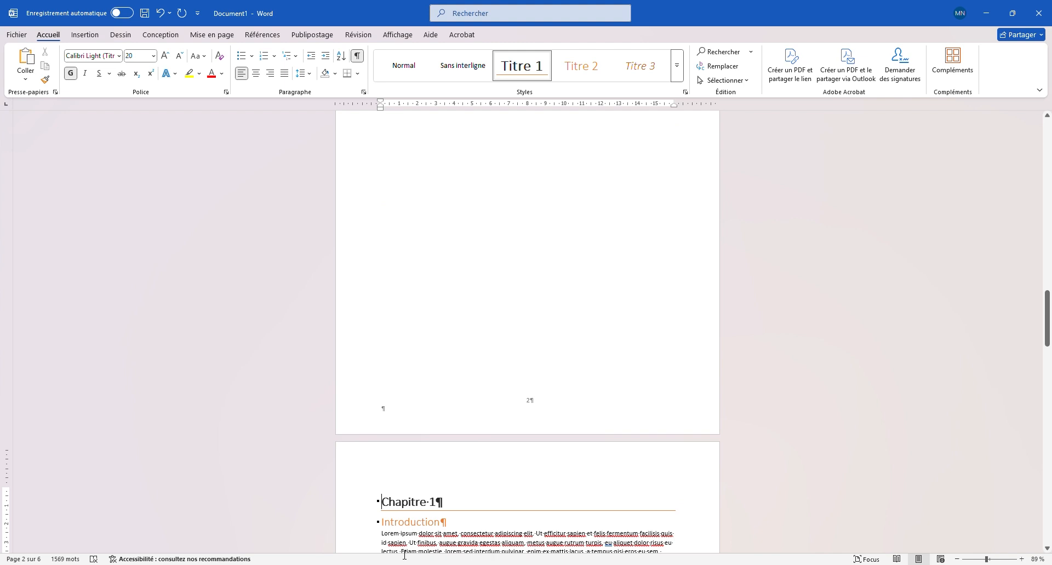
scroll(439, 487, down, 1)
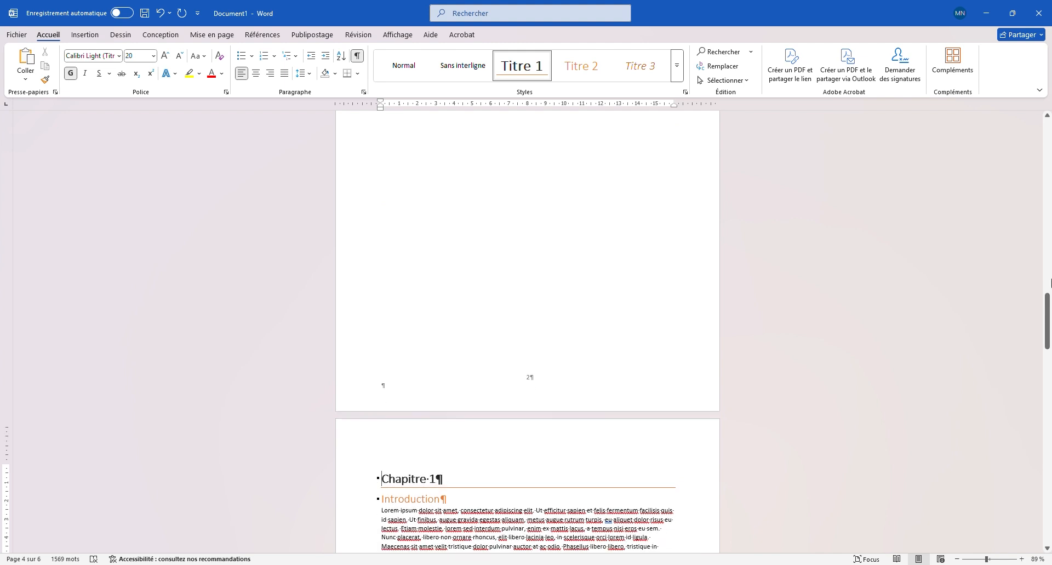
mouse_move(1048, 307)
mouse_down()
mouse_move(1048, 366)
mouse_move(1047, 166)
mouse_move(1048, 509)
mouse_move(1048, 285)
mouse_move(1048, 327)
mouse_up()
scroll(433, 356, down, 10)
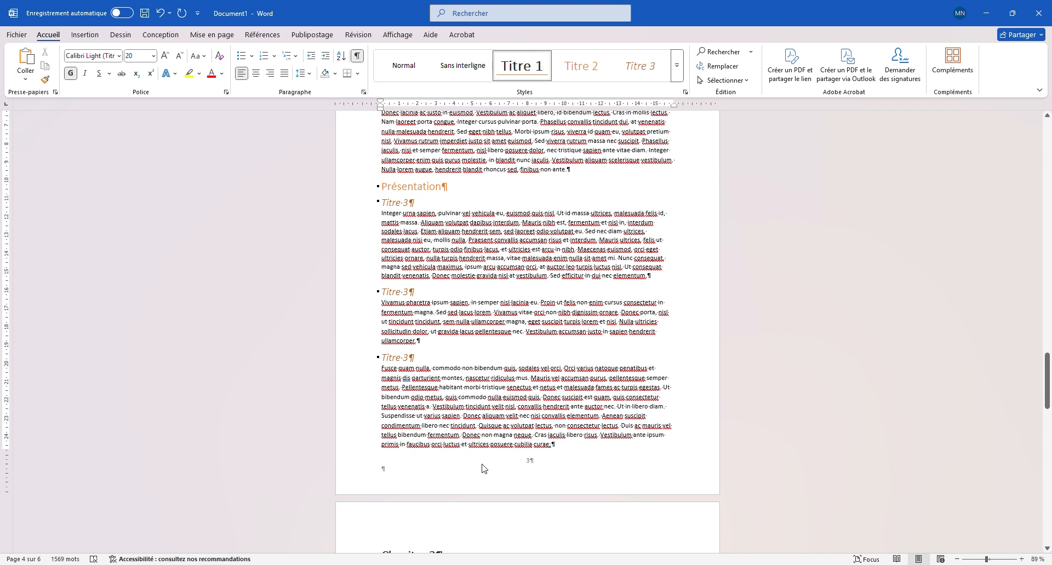
double_click(484, 469)
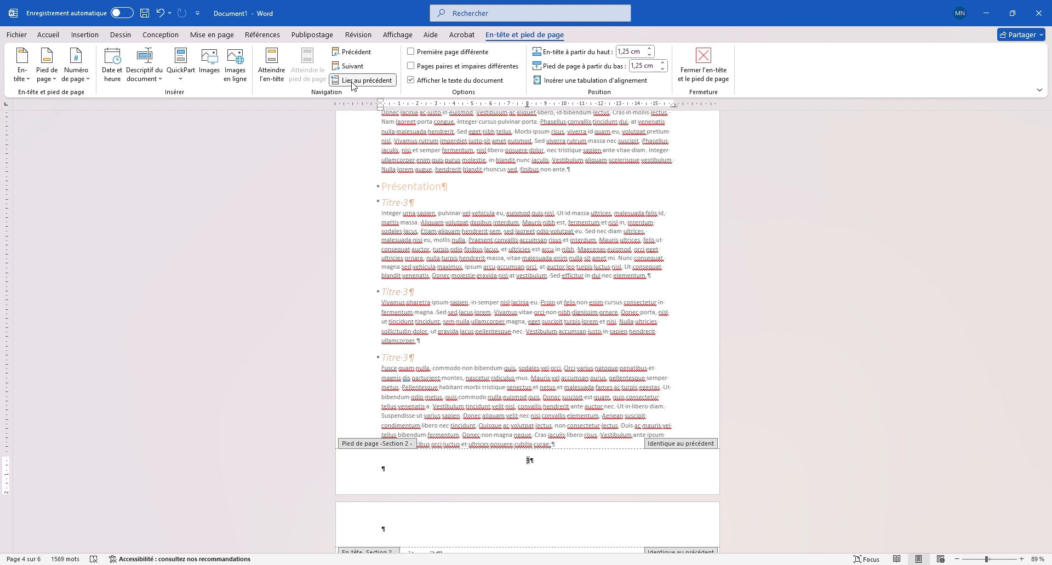
scroll(529, 235, up, 5)
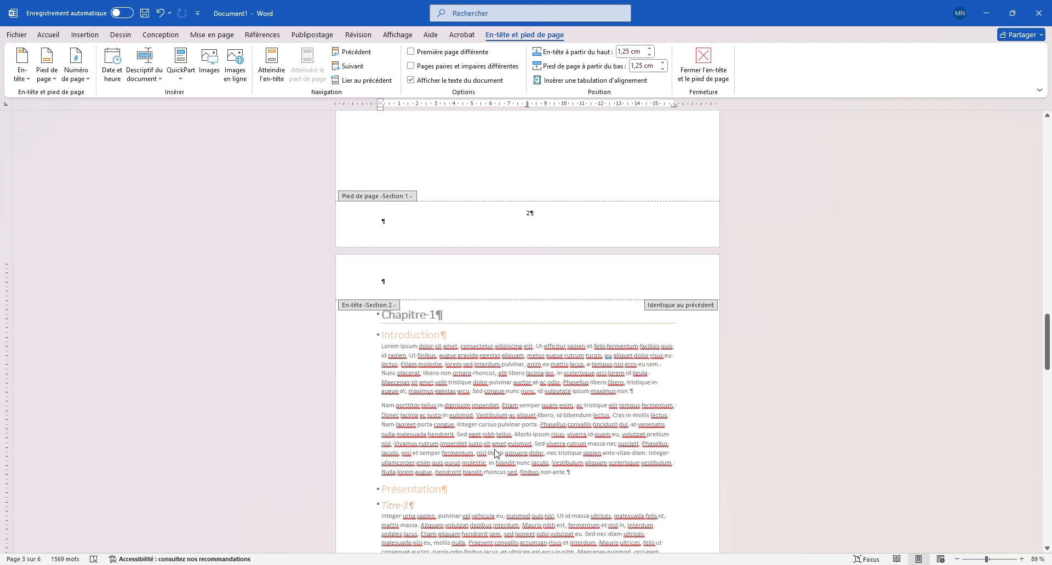
scroll(495, 450, down, 6)
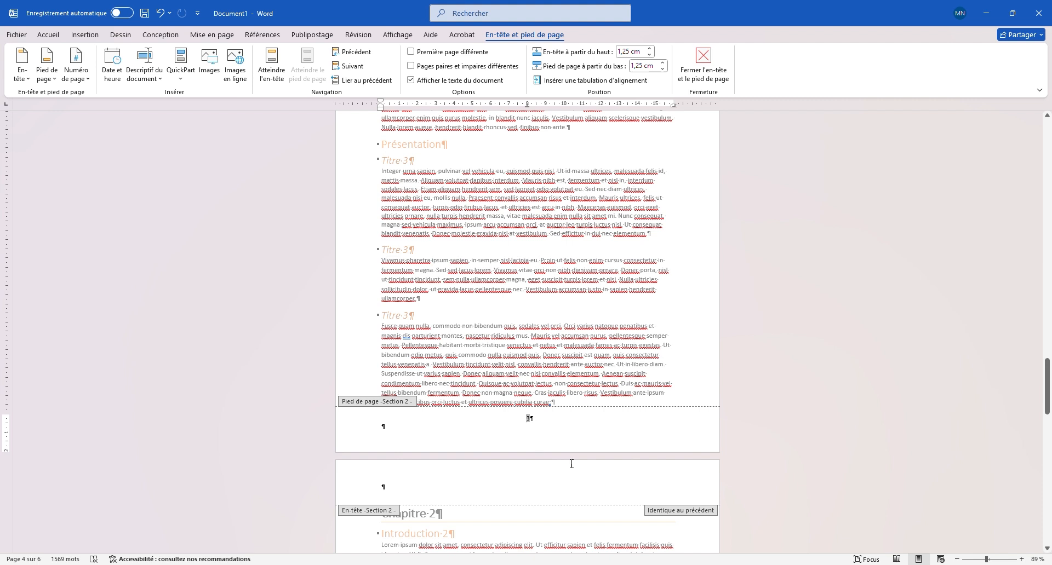
- Set the section 2 page numbering to start from 1 instead of continuing from the previous section
click(77, 76)
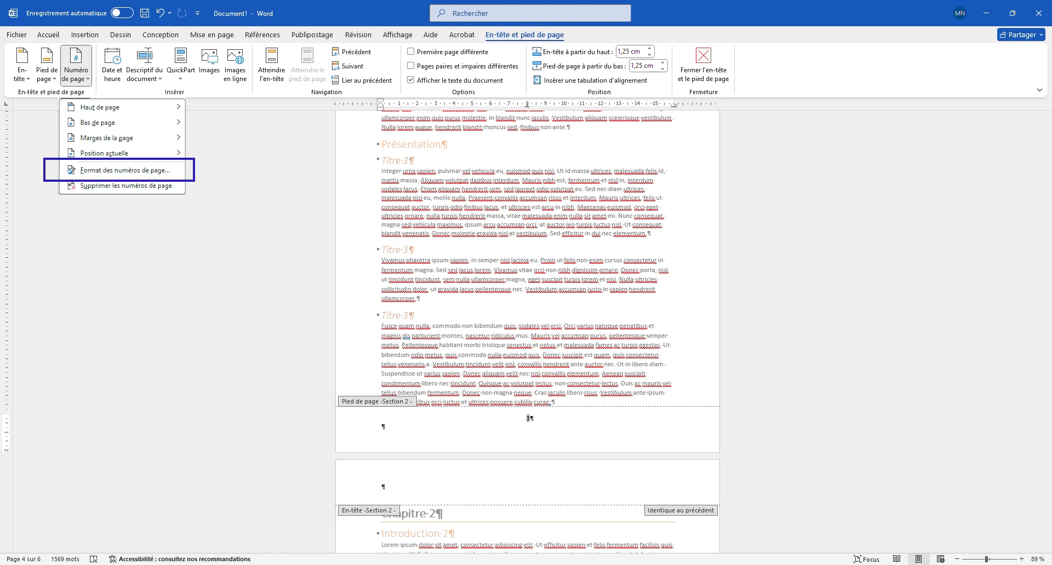
click(125, 170)
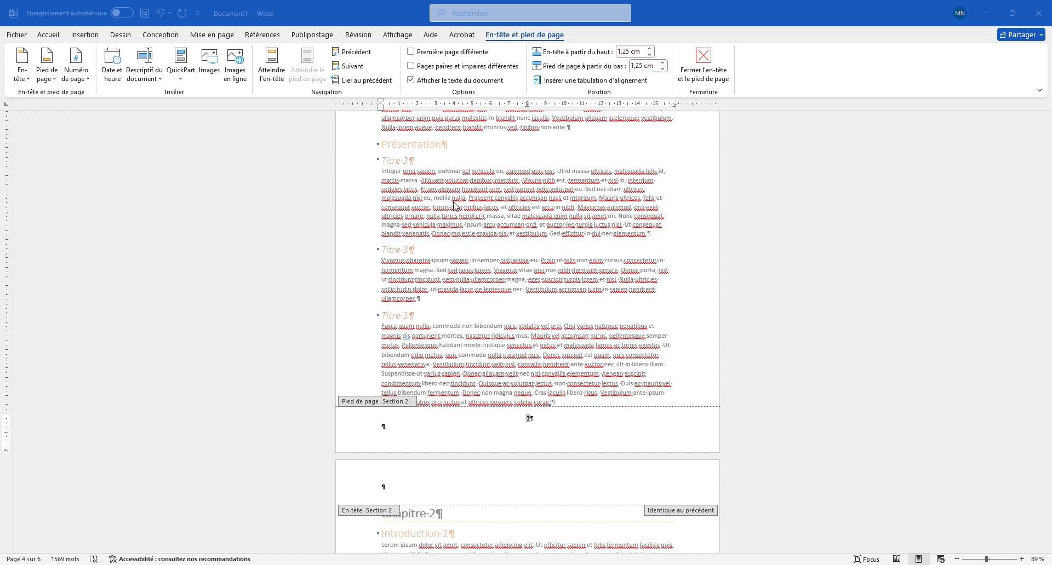
click(450, 328)
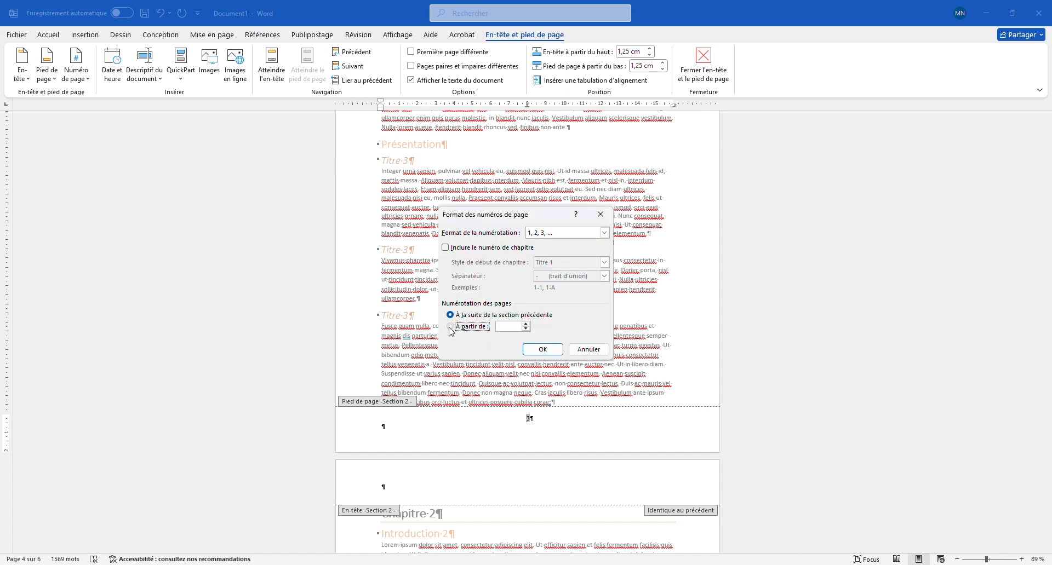
click(537, 351)
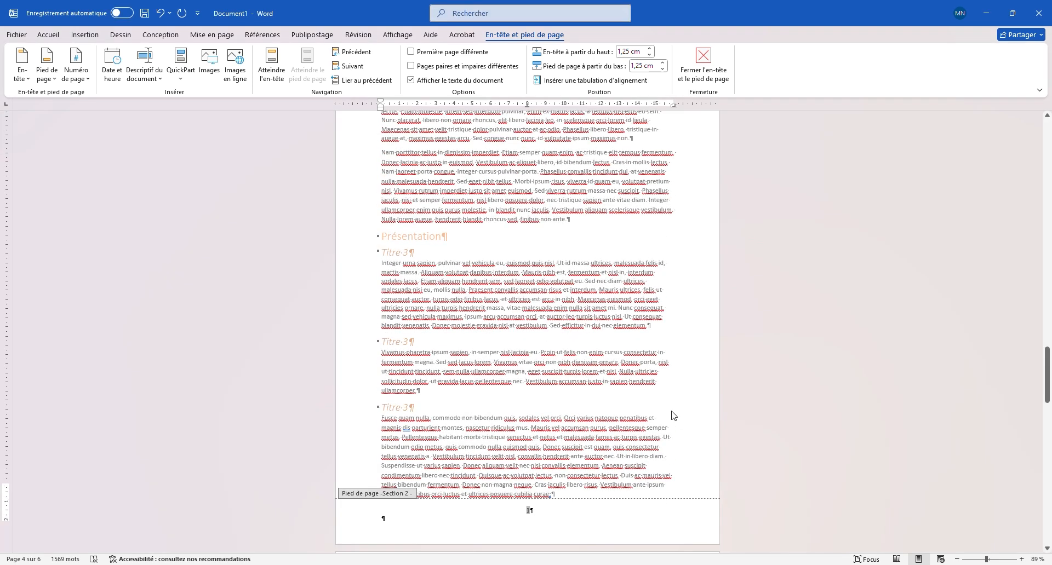
- Delete the page number from the section 1 footer, working on the non-plagiarism attestation page
scroll(673, 415, down, 12)
scroll(657, 435, down, 12)
drag(1049, 489, 1050, 307)
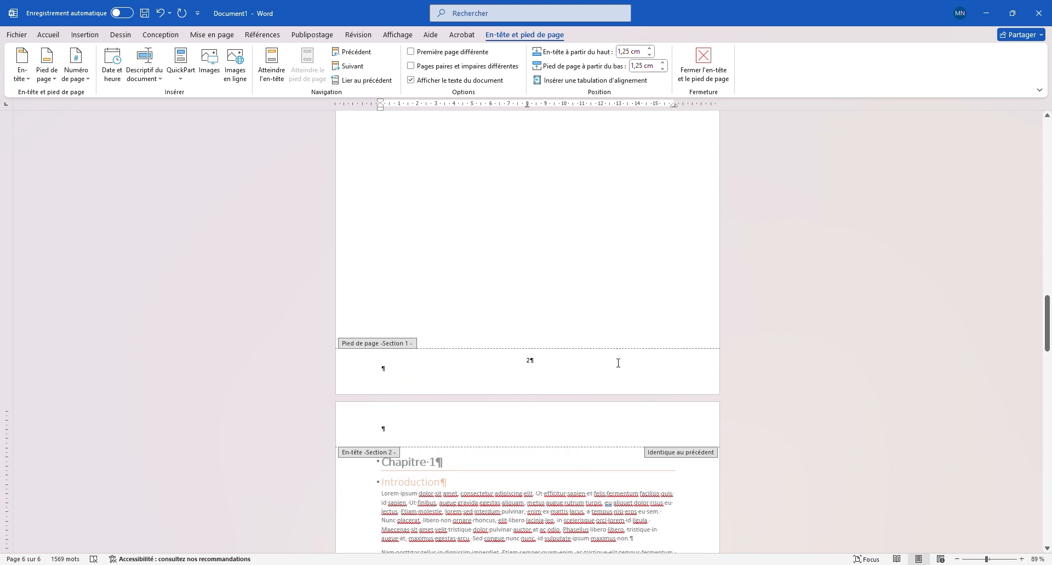
click(562, 371)
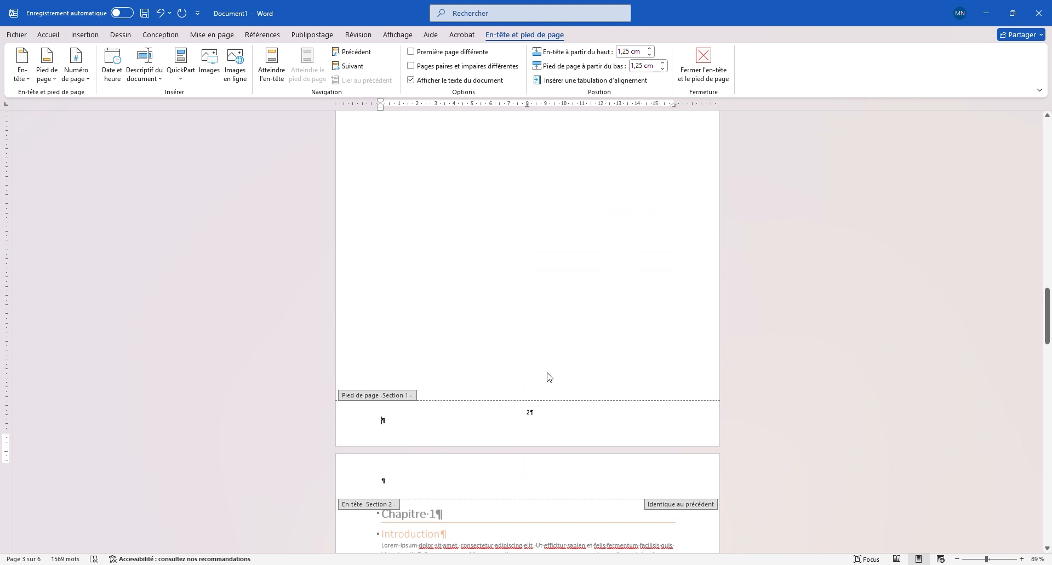
scroll(511, 535, up, 2)
click(530, 453)
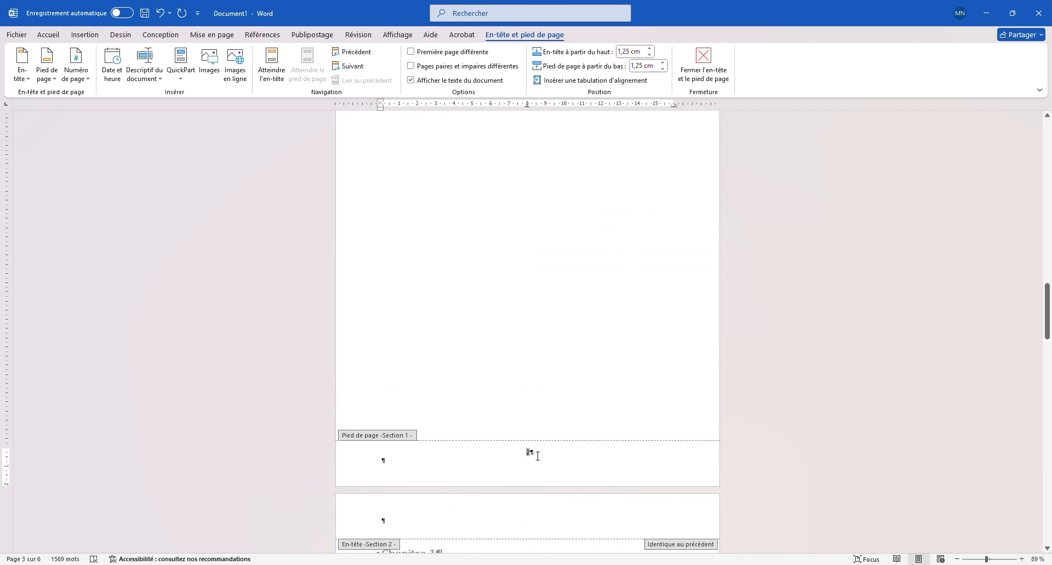
key(Delete)
- Examine the footers from the cover page through the chapters to check the page numbering of both sections
drag(1047, 306, 1048, 285)
scroll(526, 336, up, 5)
scroll(584, 338, up, 6)
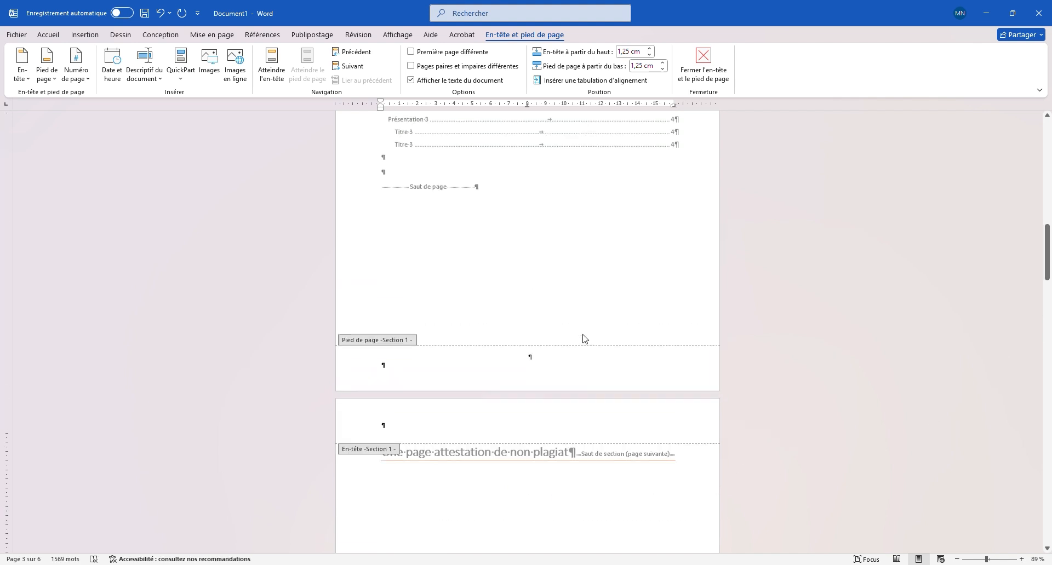
scroll(584, 338, up, 6)
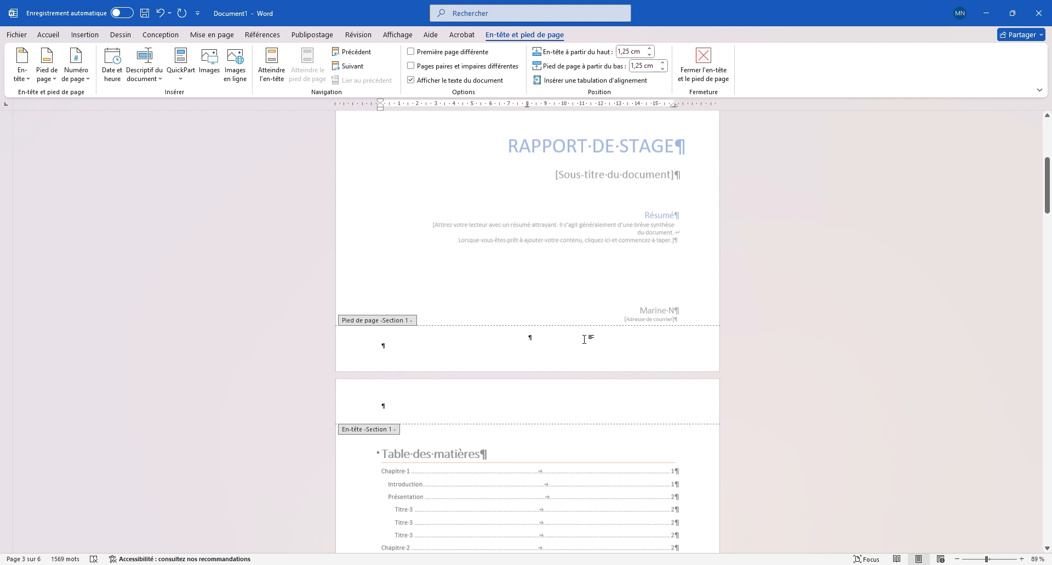
scroll(652, 307, down, 4)
scroll(646, 351, down, 15)
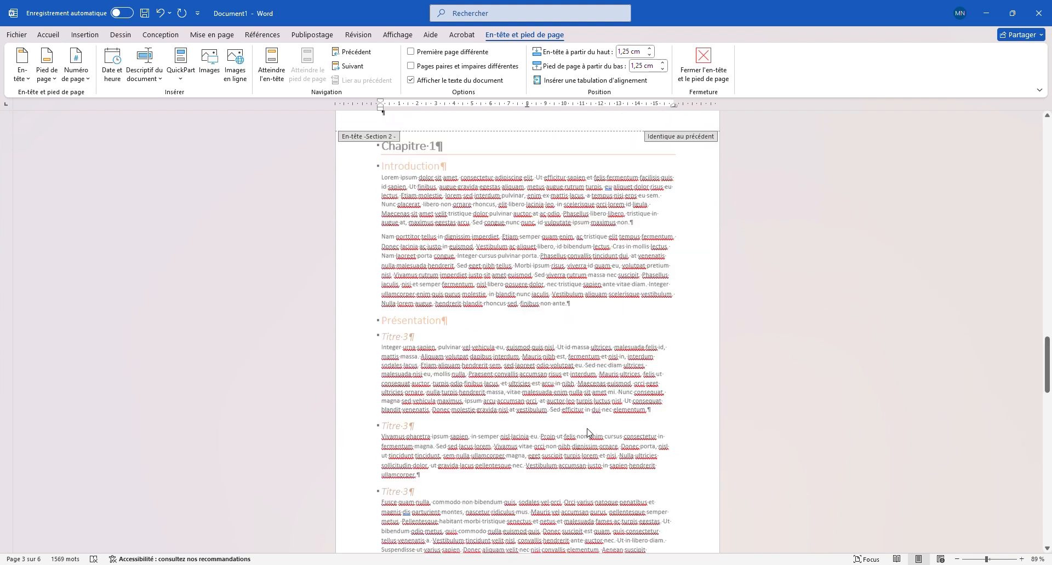
scroll(593, 434, down, 15)
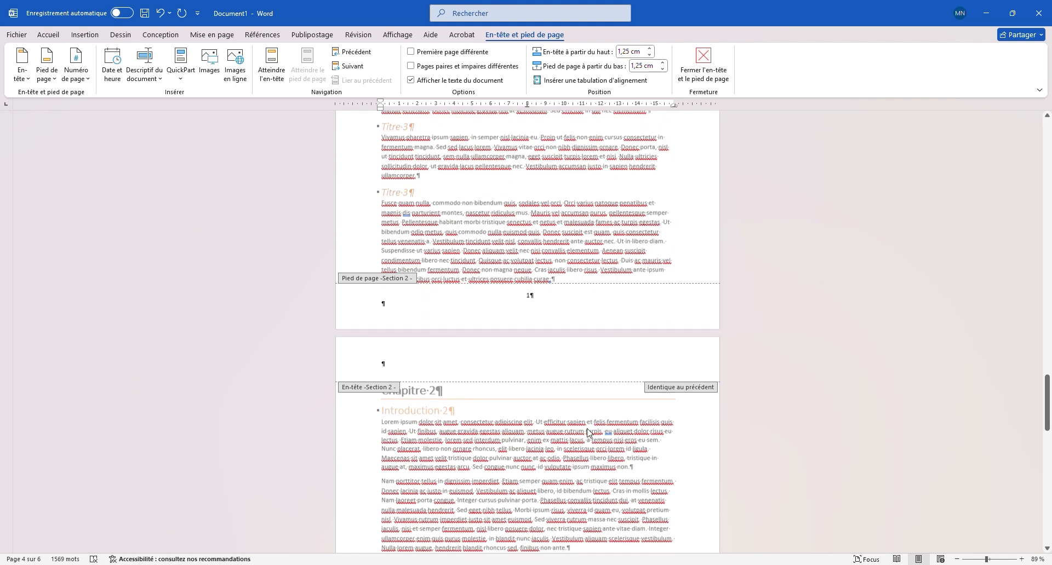
scroll(591, 433, down, 15)
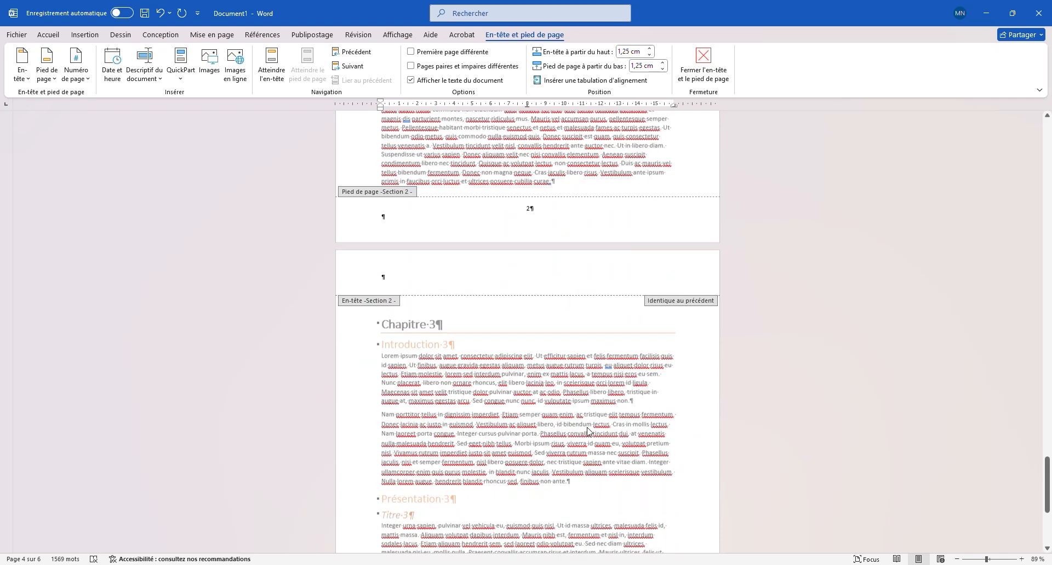
- Close footer editing, hide the formatting marks and return to the Chapitre 1 page
double_click(543, 334)
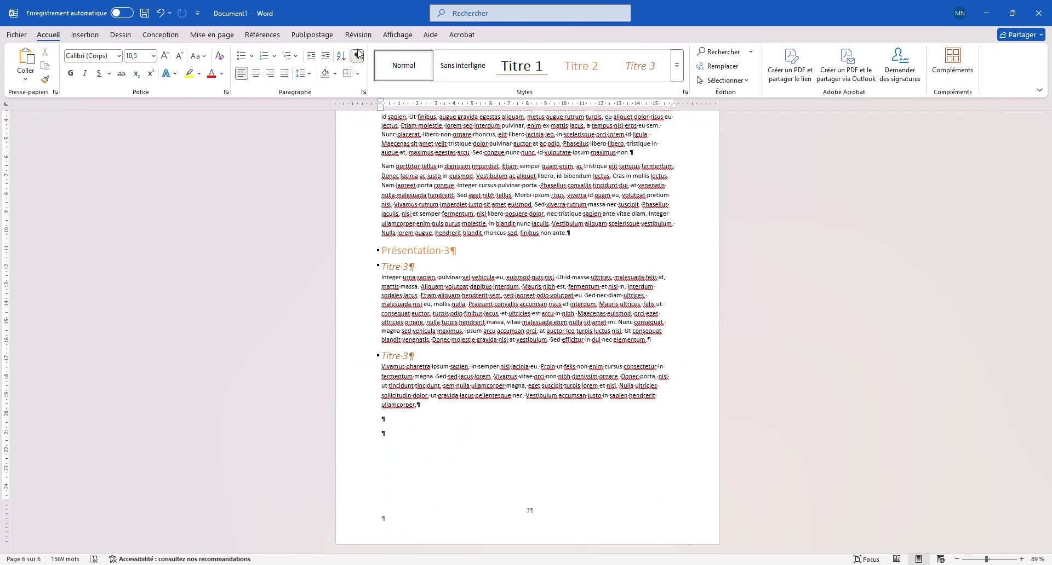
click(357, 57)
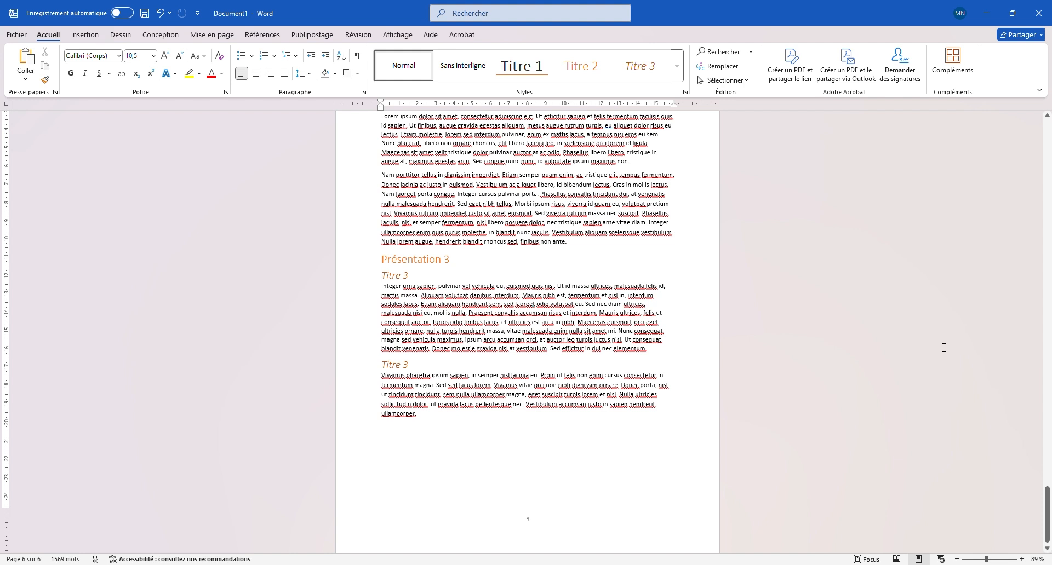
drag(1048, 492, 1049, 347)
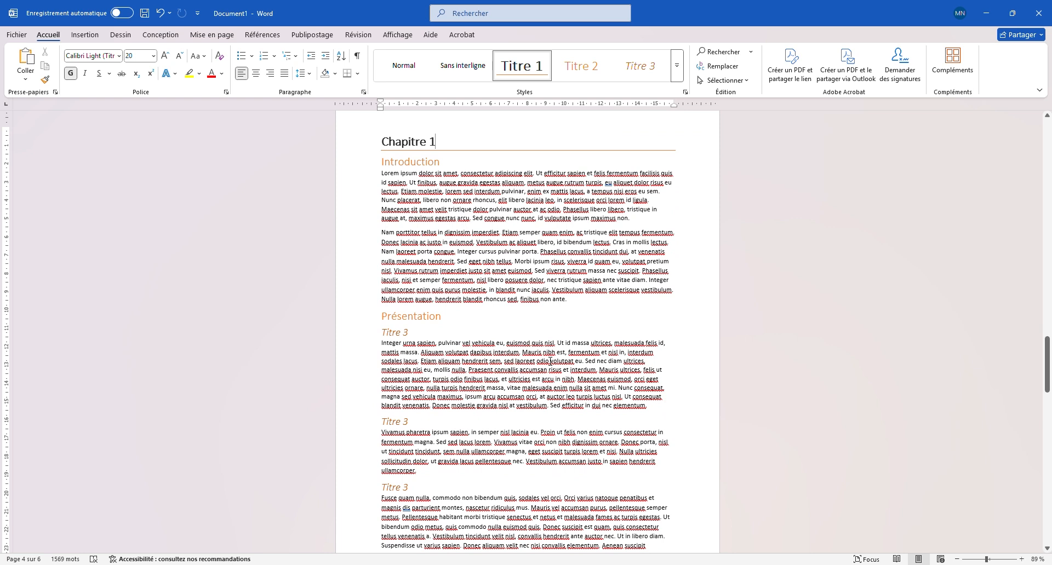